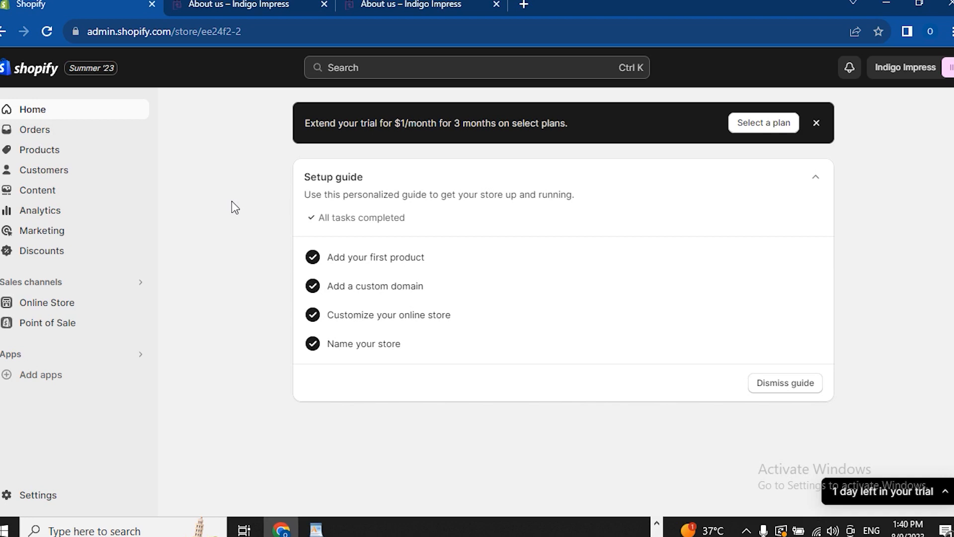
Step: Open the store's product list
click(53, 155)
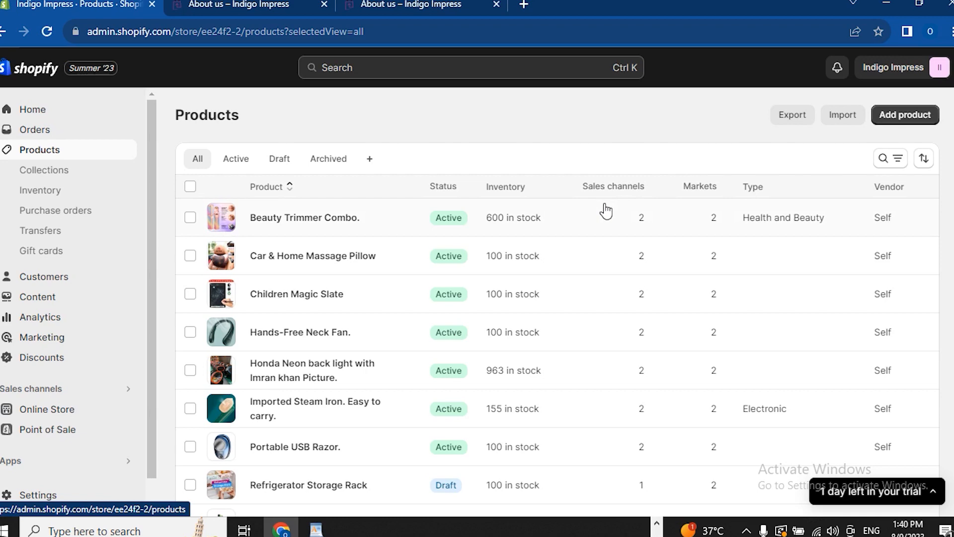
Step: Set up an export of all products as a plain CSV file and dismiss it without exporting
click(783, 121)
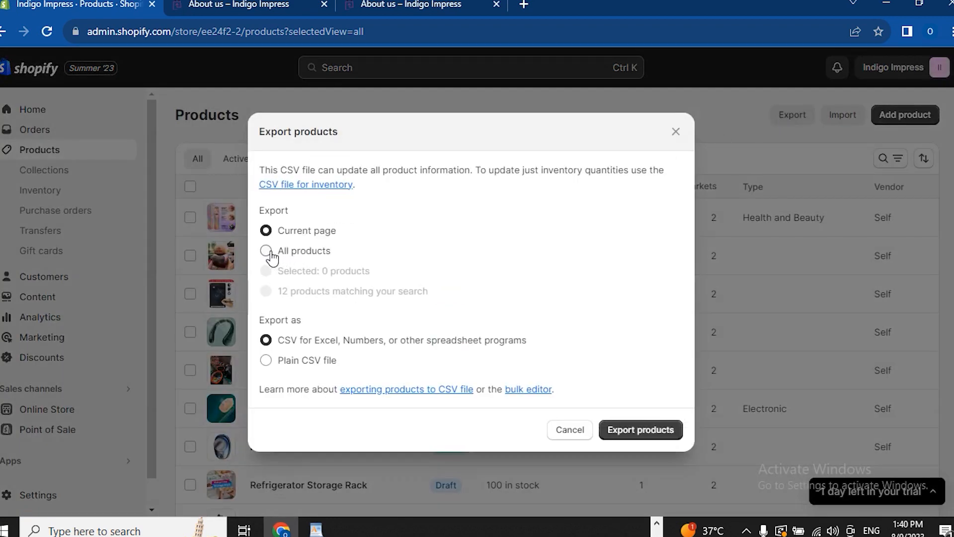
click(269, 252)
click(266, 361)
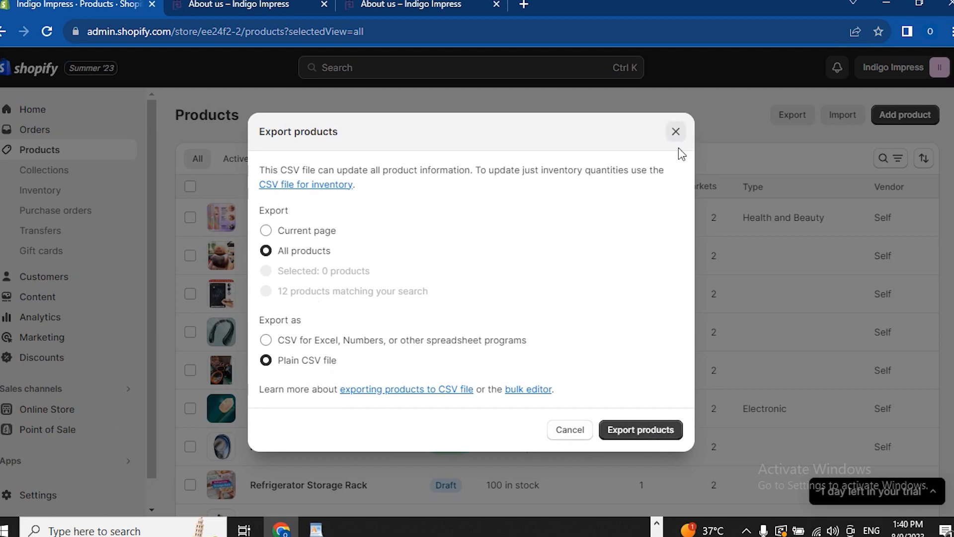
click(676, 132)
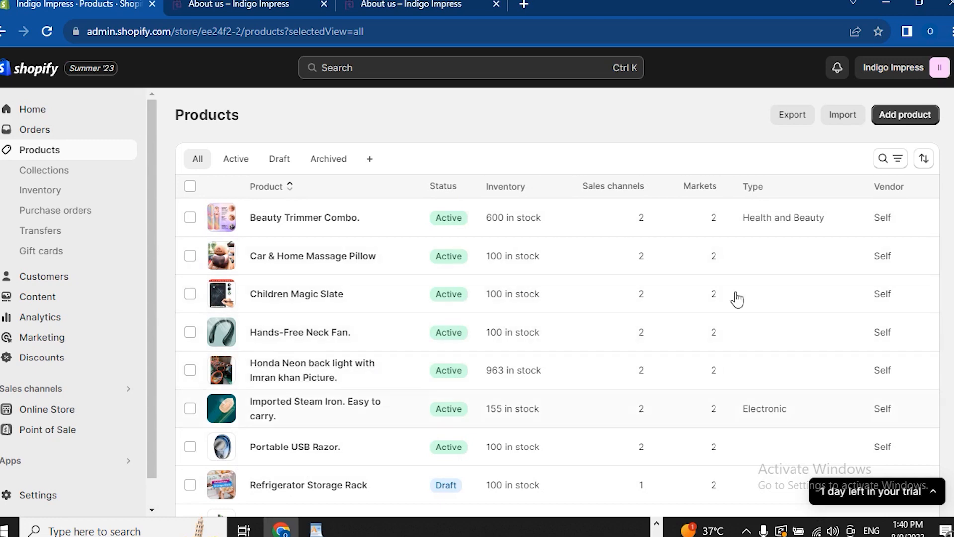
Step: Start a product import and add LOCAL PAKISTANI PRODUCT LIST.csv from the SHPOPIFY PROUDCT LIST folder on Local Disk (D:)
click(843, 117)
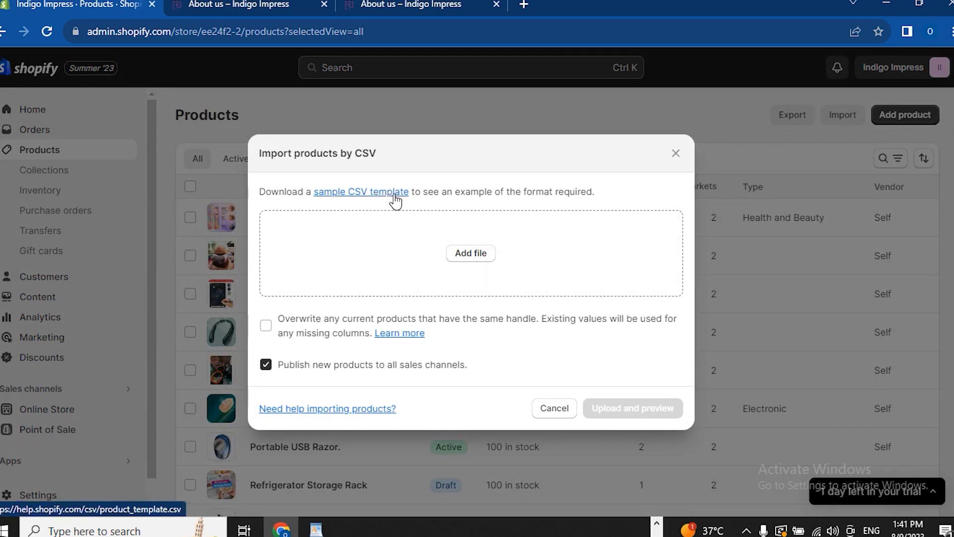
click(471, 254)
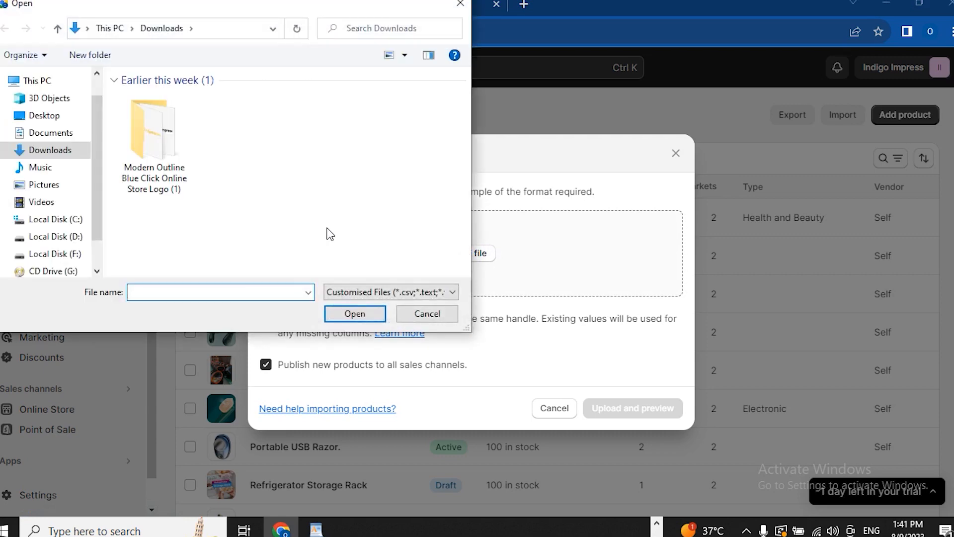
click(72, 237)
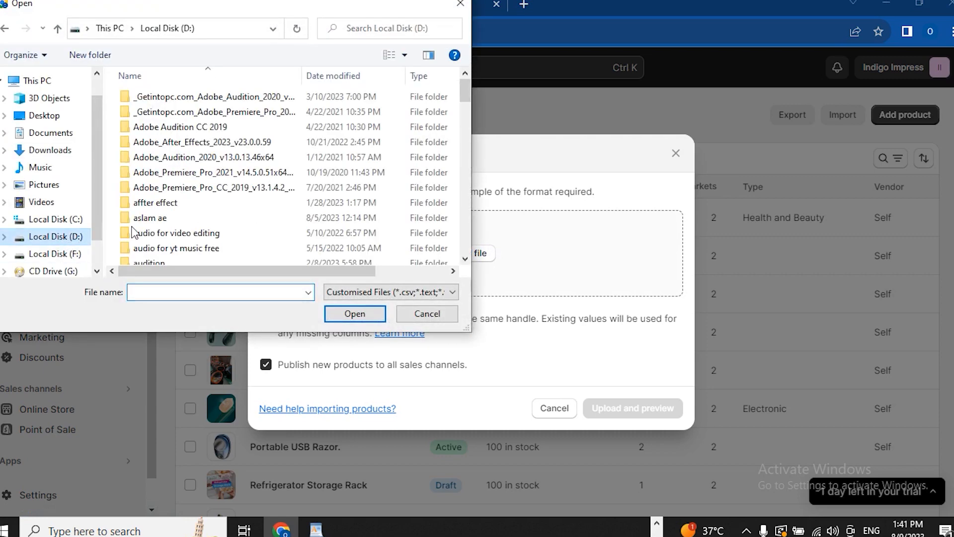
scroll(246, 224, down, 4)
scroll(246, 219, down, 2)
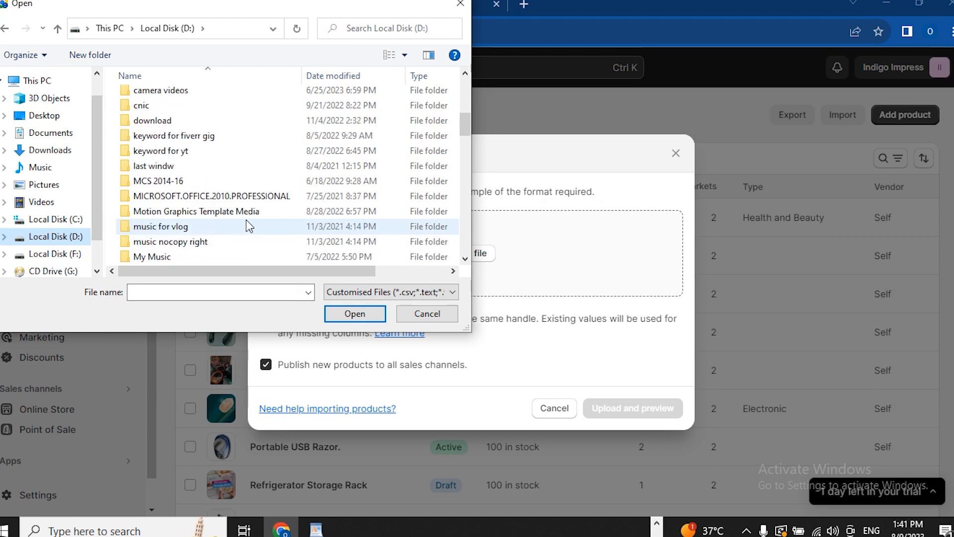
scroll(246, 220, down, 2)
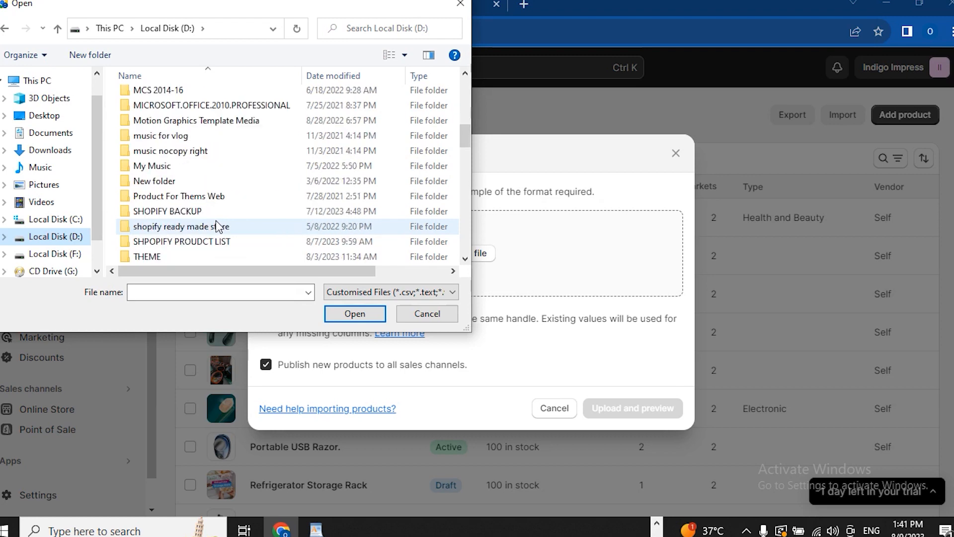
double_click(195, 244)
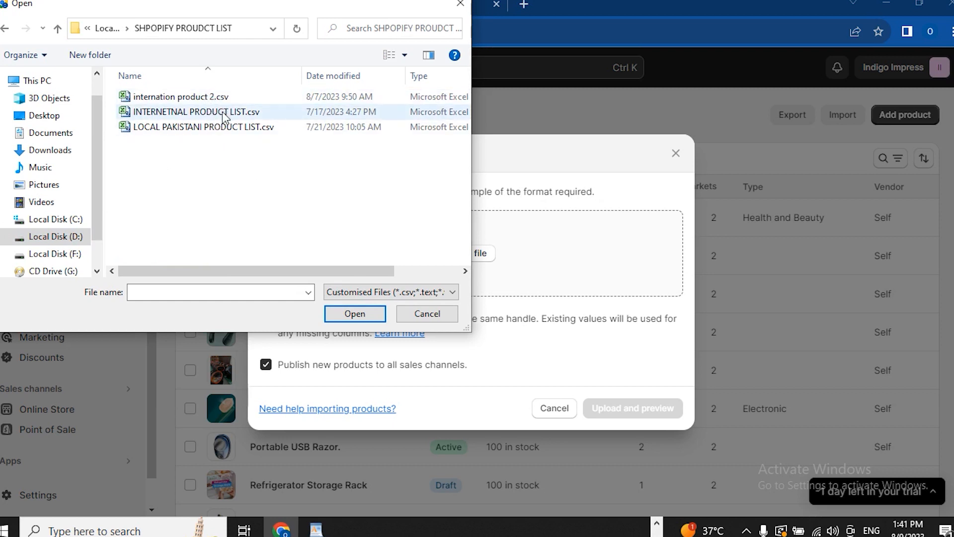
double_click(205, 127)
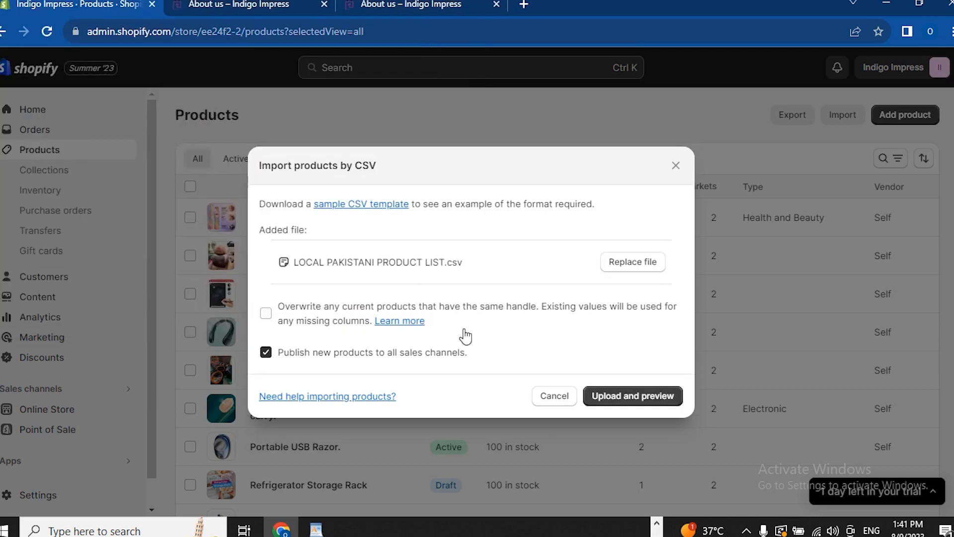
Step: Upload the product CSV, review the import summary and first product preview, and close it without importing
click(624, 397)
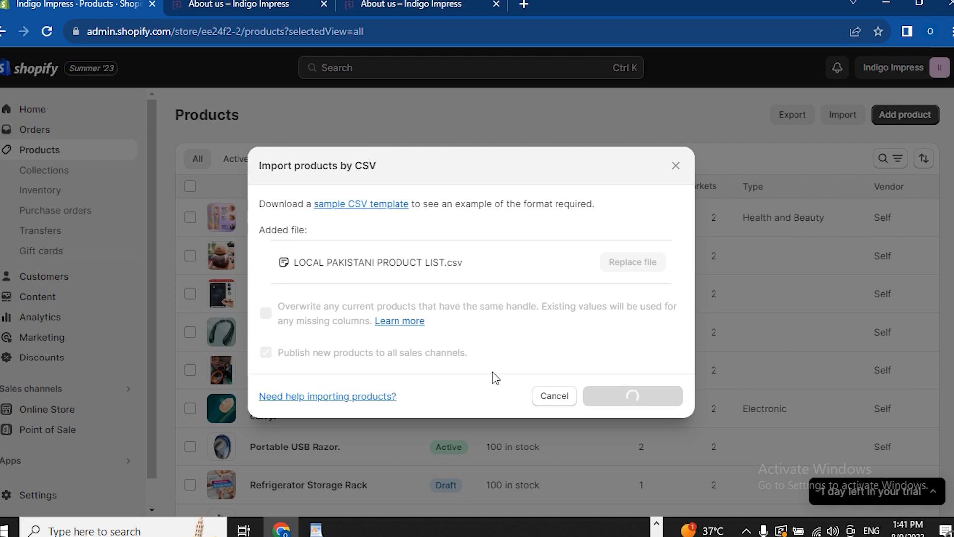
scroll(494, 289, down, 5)
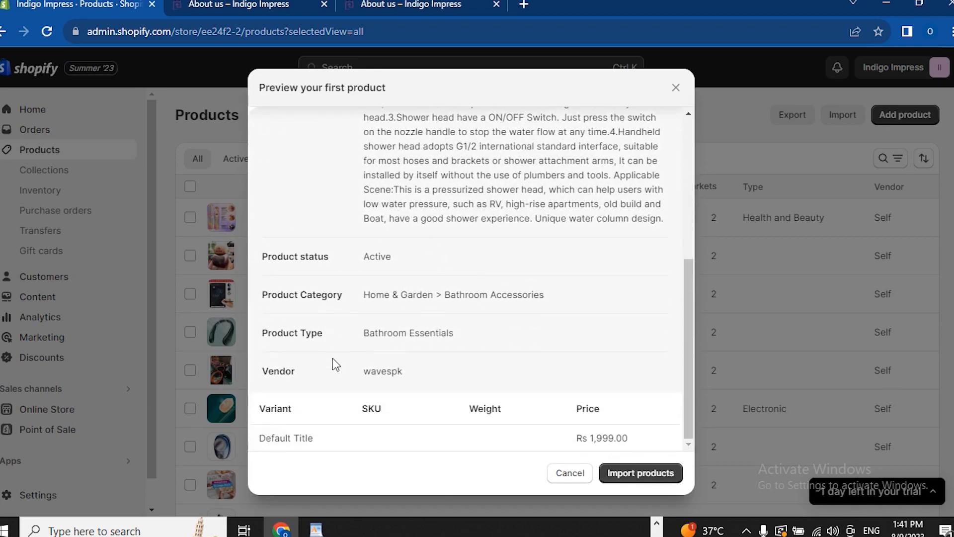
scroll(415, 339, up, 5)
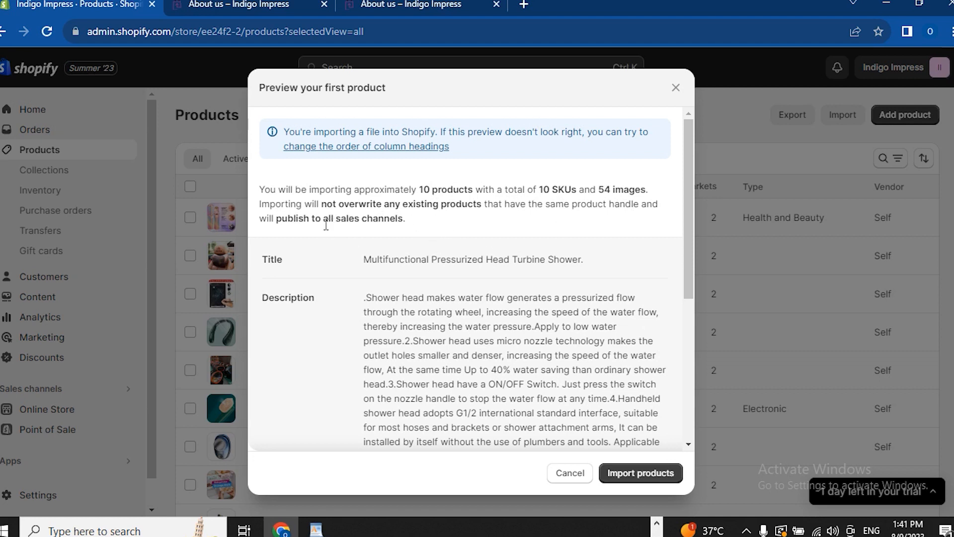
scroll(449, 274, down, 5)
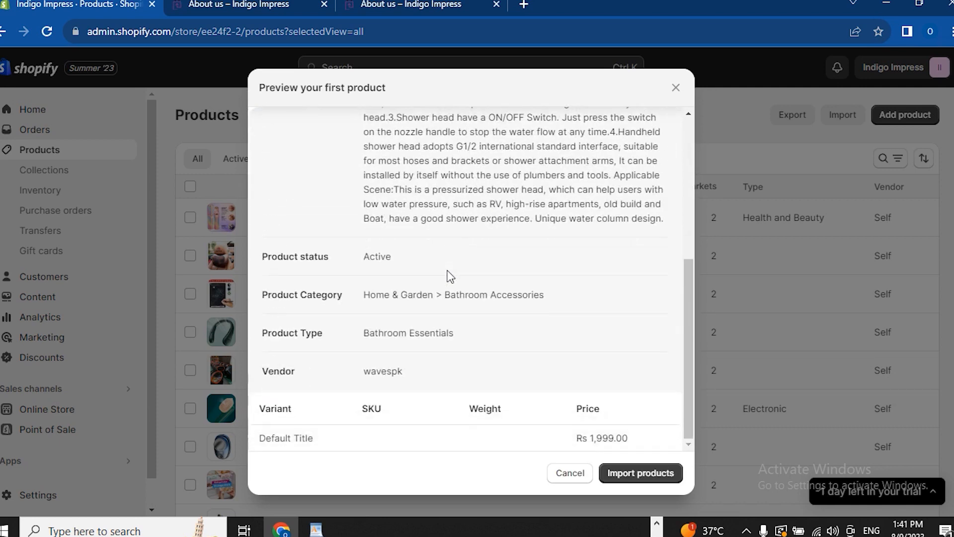
scroll(457, 306, up, 6)
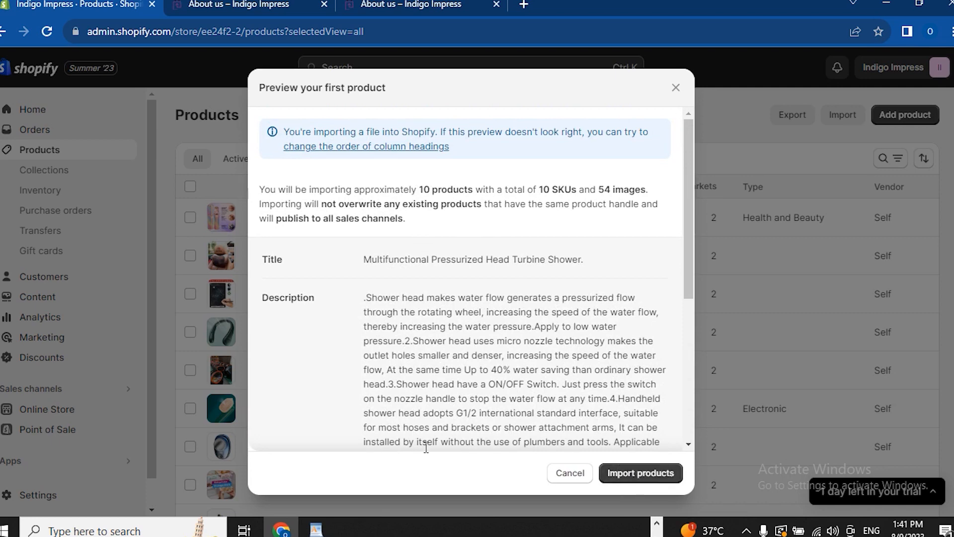
click(668, 89)
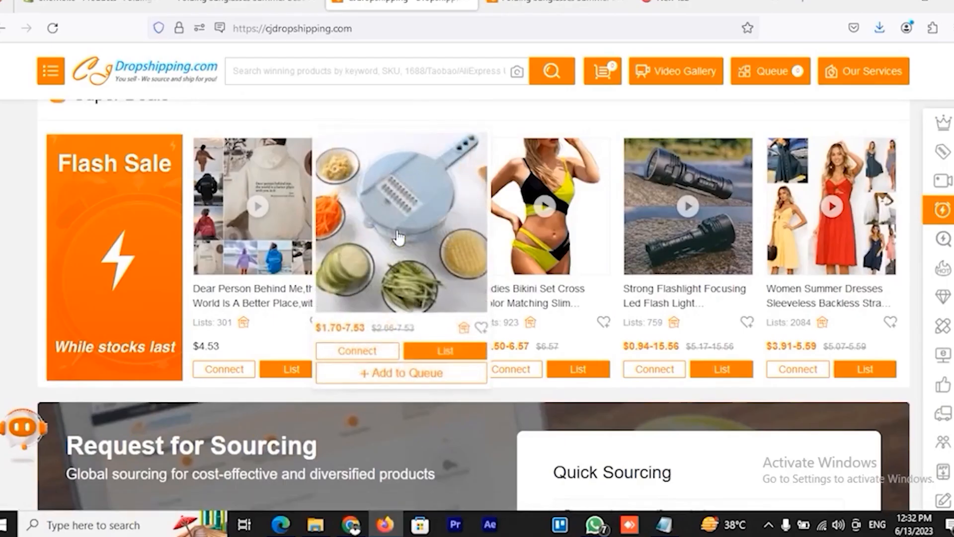
click(397, 238)
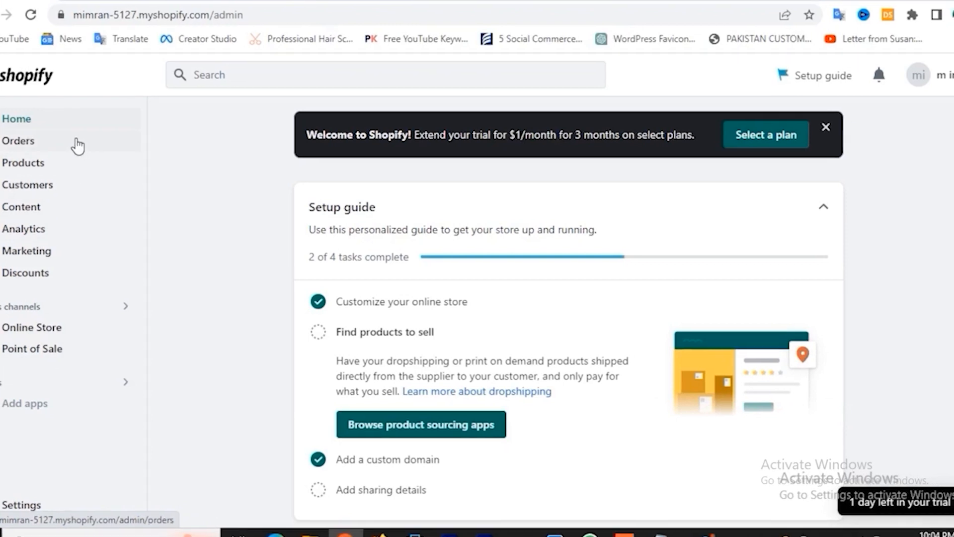
Step: Browse the suggested apps for the store and go on to the Shopify App Store
click(31, 403)
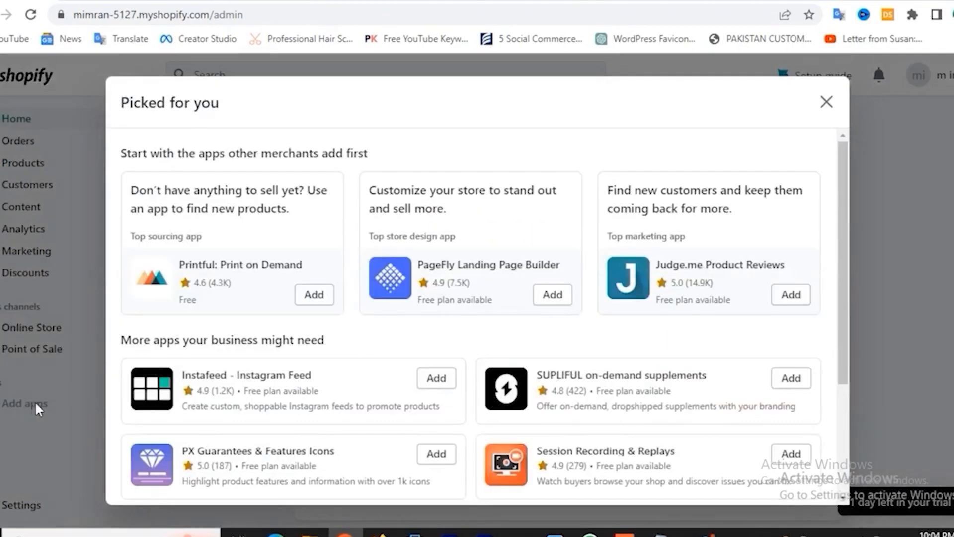
scroll(557, 360, down, 1)
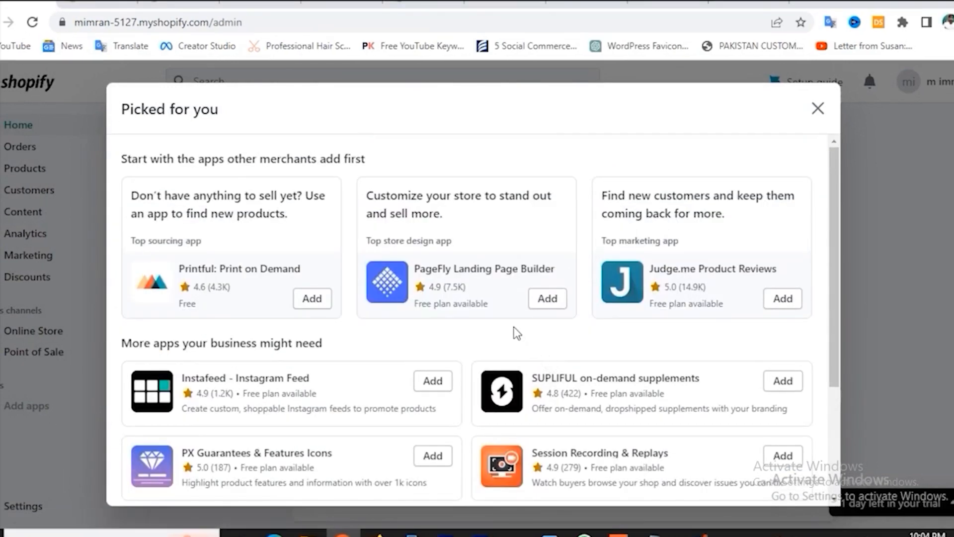
scroll(556, 358, down, 3)
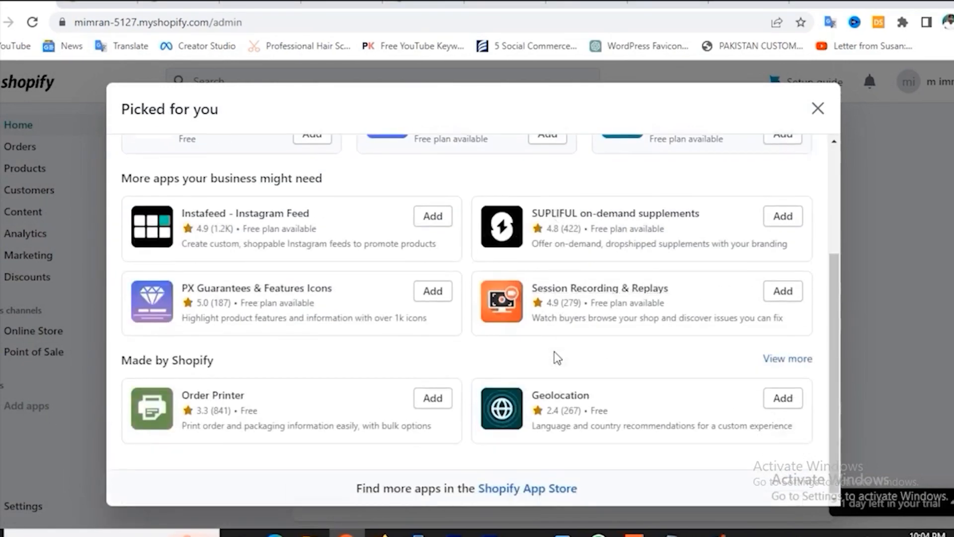
click(548, 490)
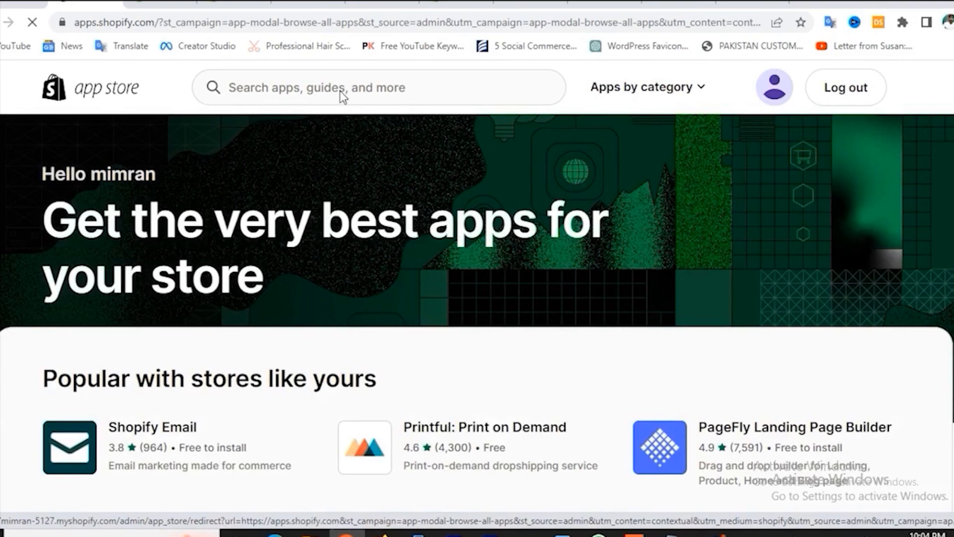
Step: Search the Shopify App Store for "cj"
click(341, 90)
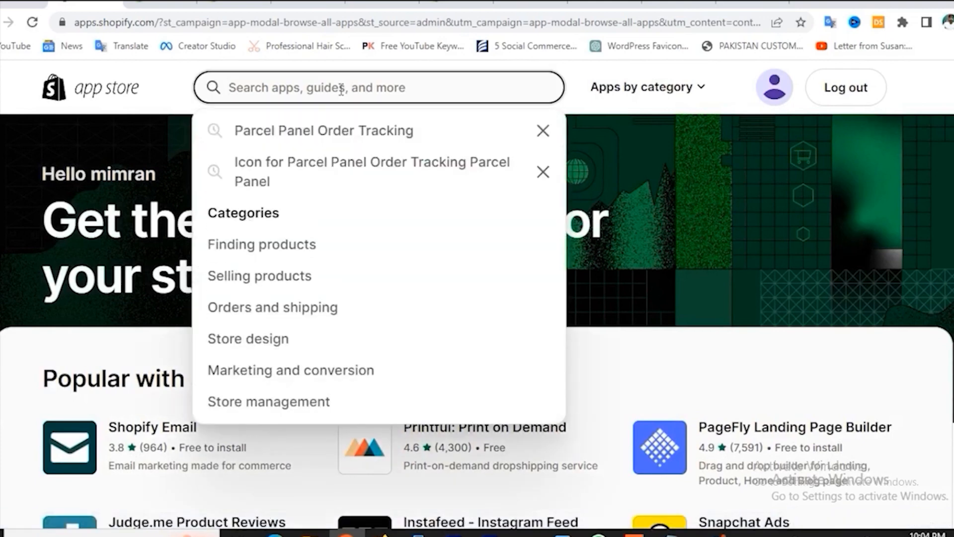
text(ch)
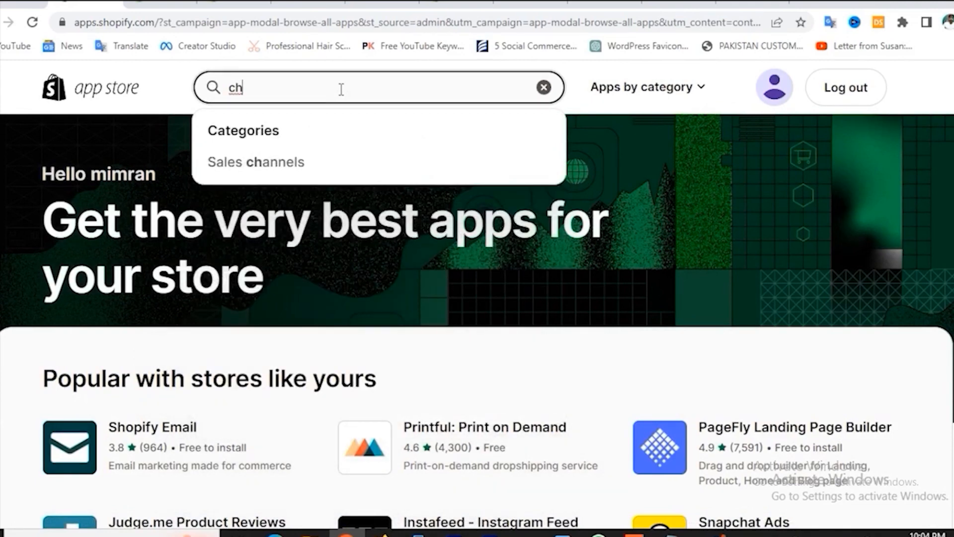
key(BackSpace)
text(j)
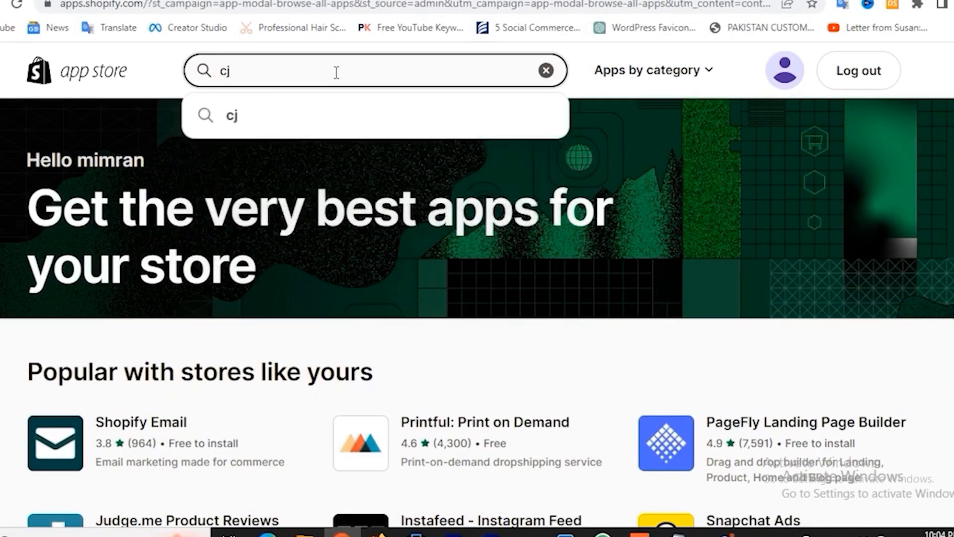
click(253, 122)
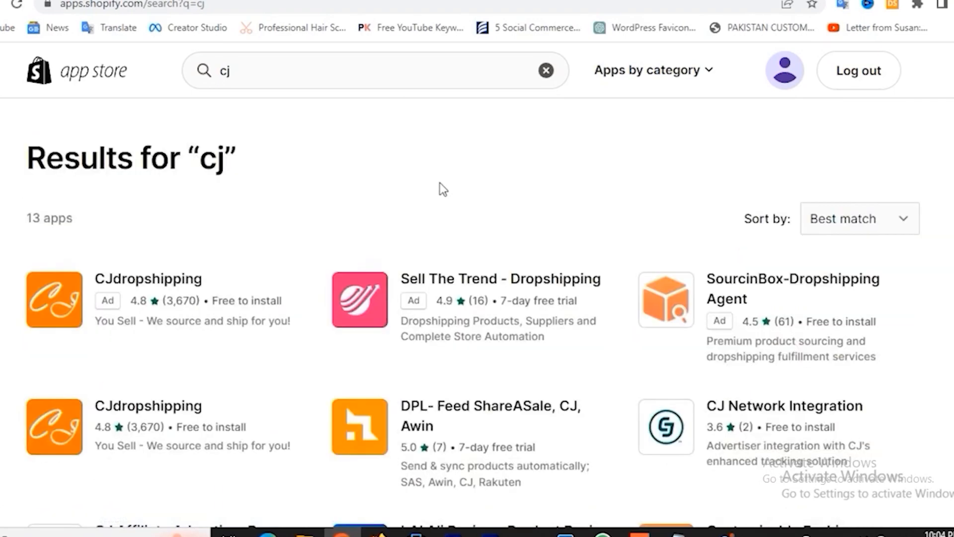
Step: Find the non-ad CJdropshipping listing among the search results and install the app on the store
scroll(440, 182, down, 2)
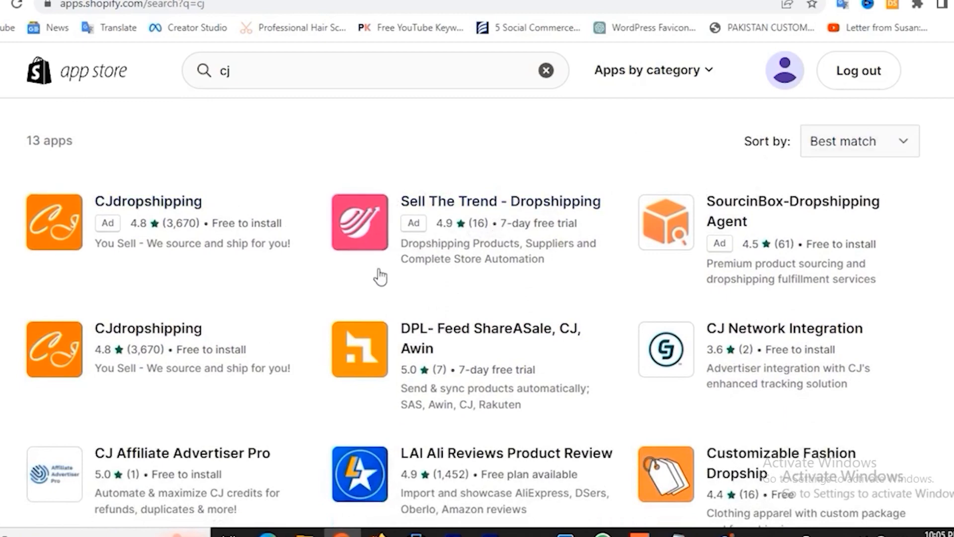
scroll(252, 412, down, 2)
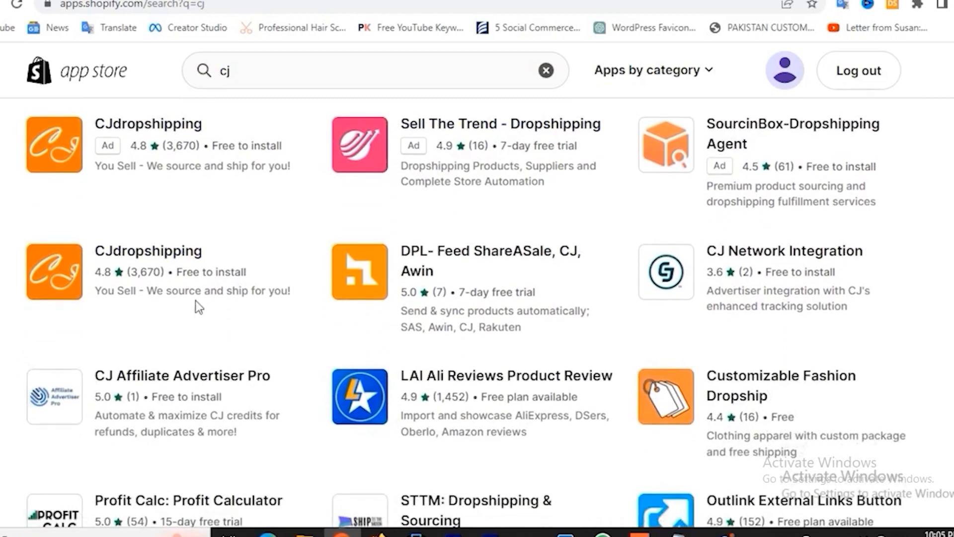
click(176, 262)
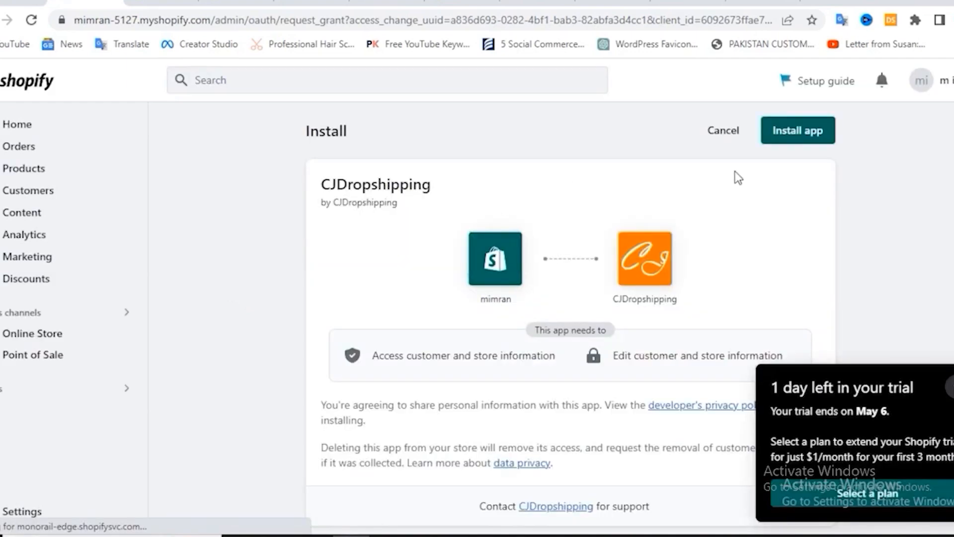
click(791, 137)
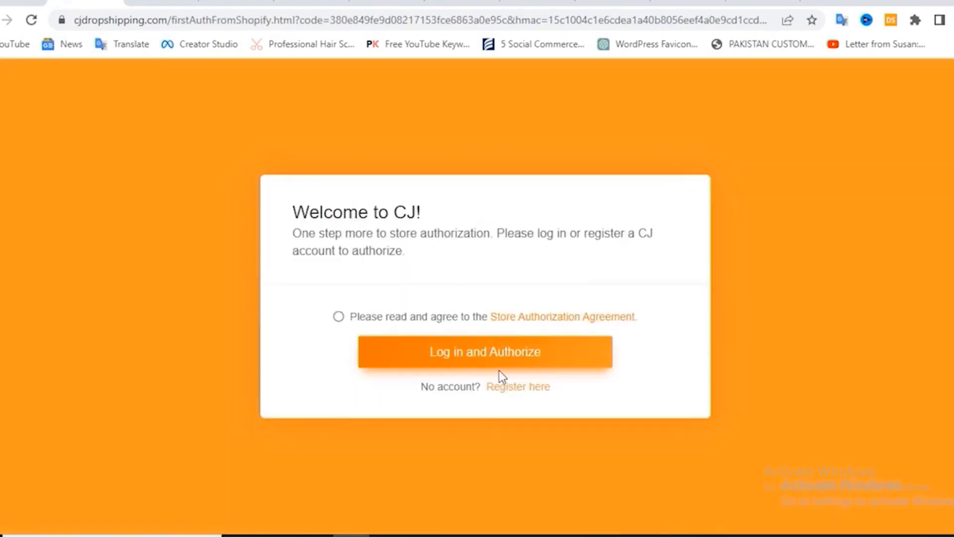
Step: Agree to the Store Authorization Agreement and register a CJdropshipping account by signing in with Google
click(339, 318)
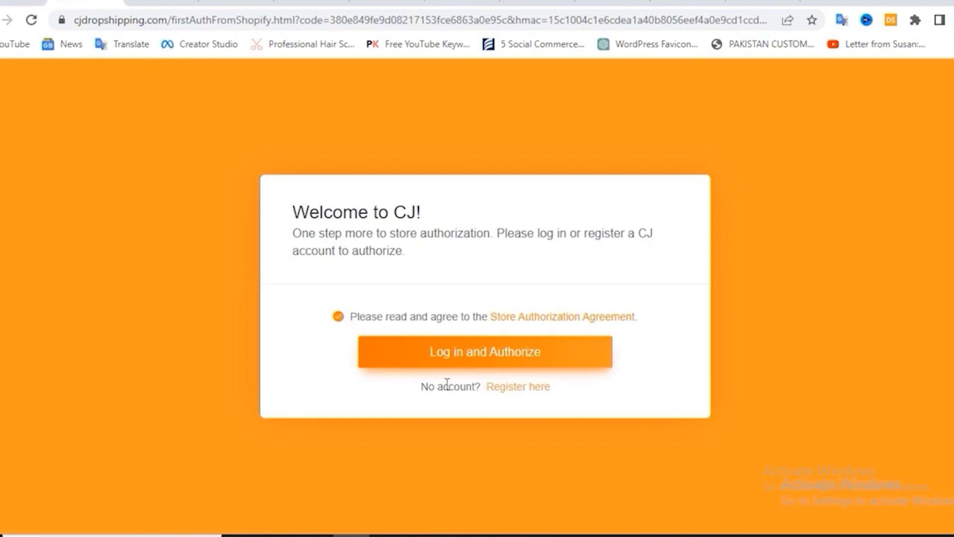
click(512, 397)
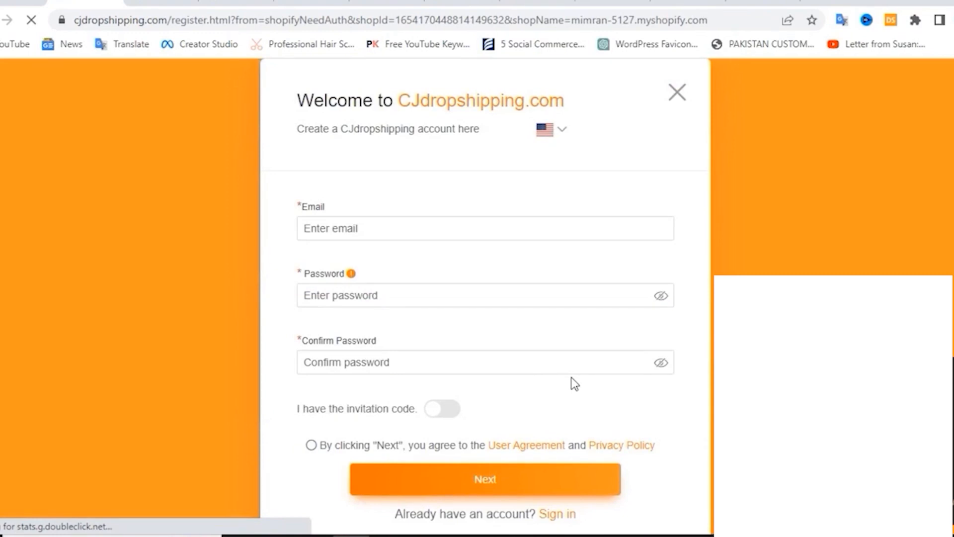
scroll(481, 496, down, 2)
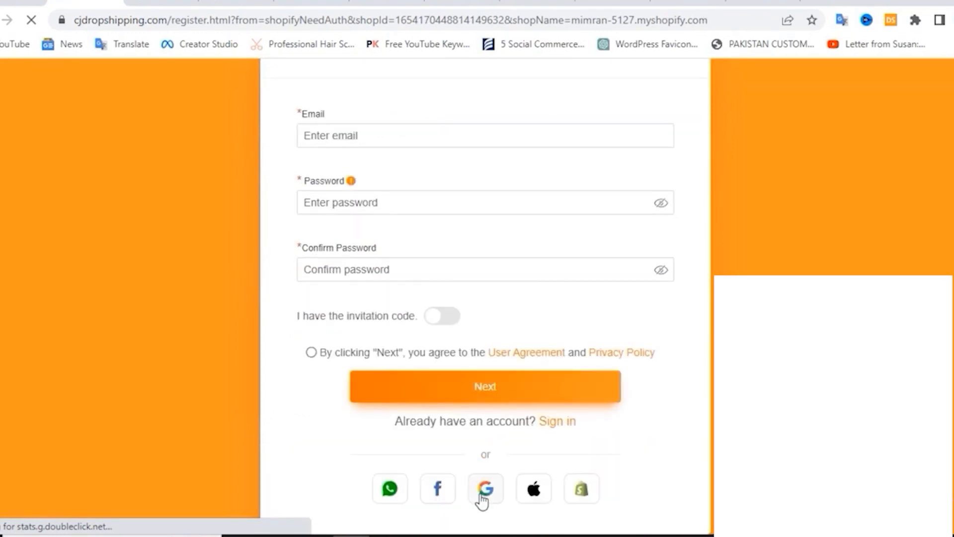
click(481, 496)
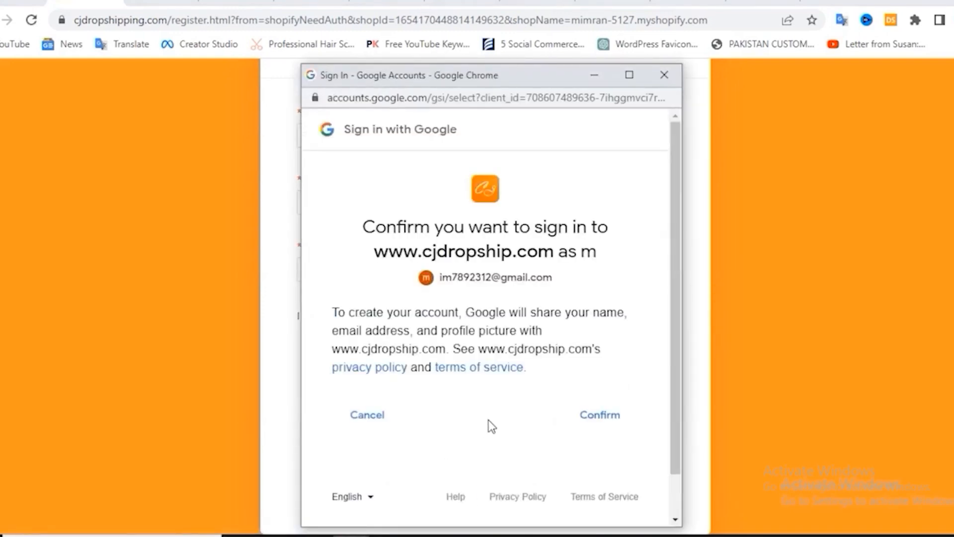
click(571, 423)
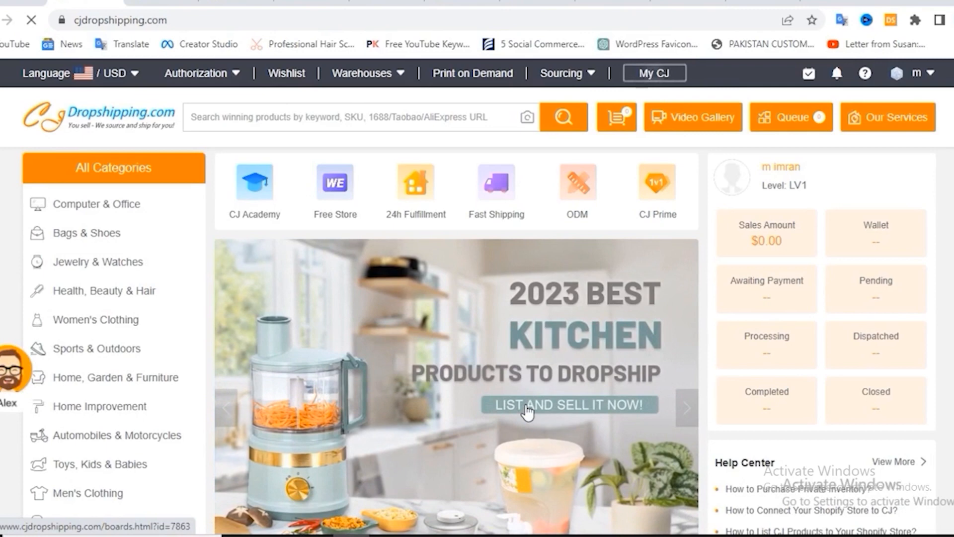
Step: Start adding a Shopify store in CJdropshipping's Shopify authorization section and open the CJdropshipping app from its Shopify App Store listing
click(196, 73)
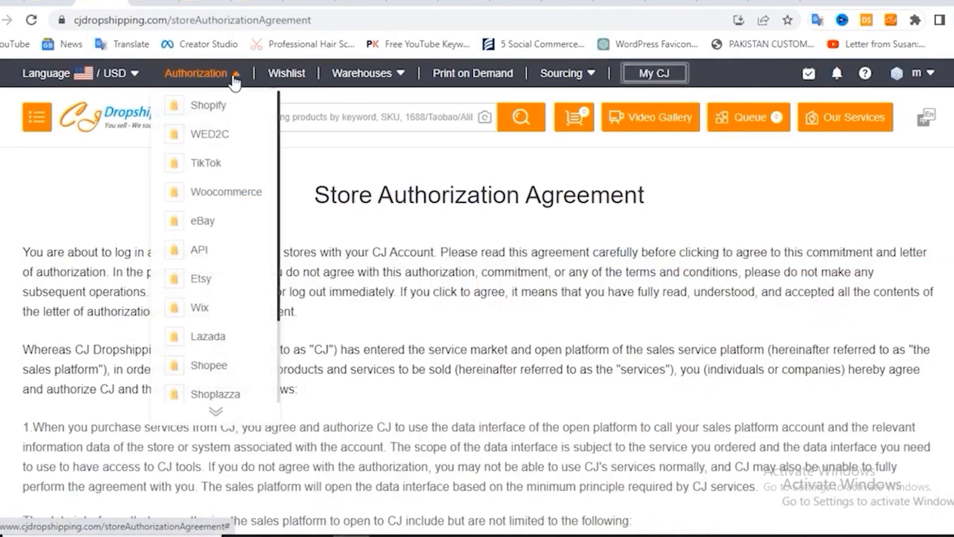
click(219, 106)
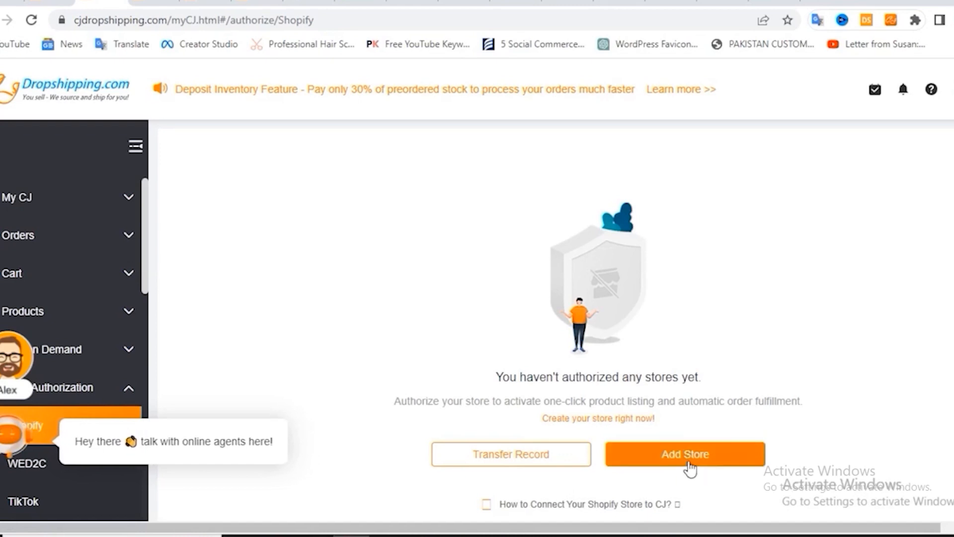
click(681, 454)
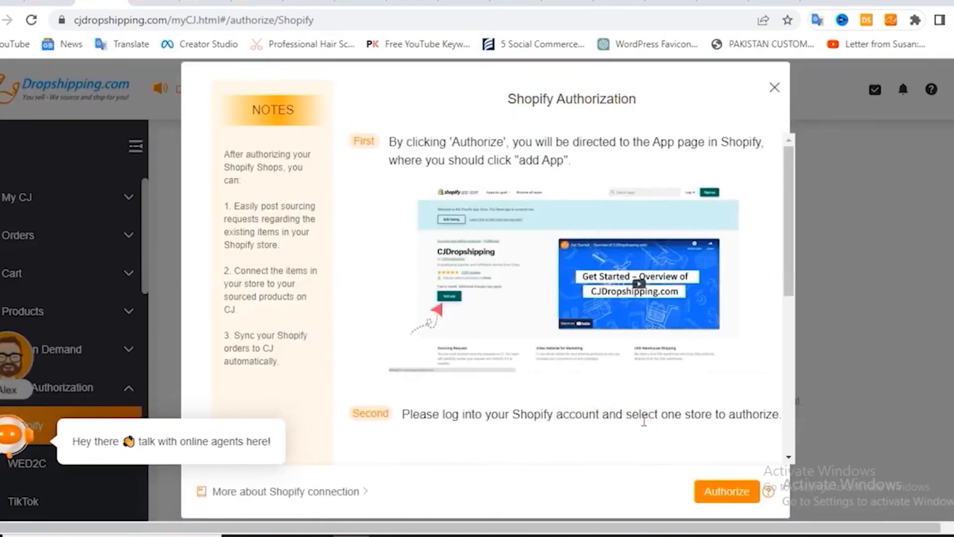
scroll(664, 432, down, 3)
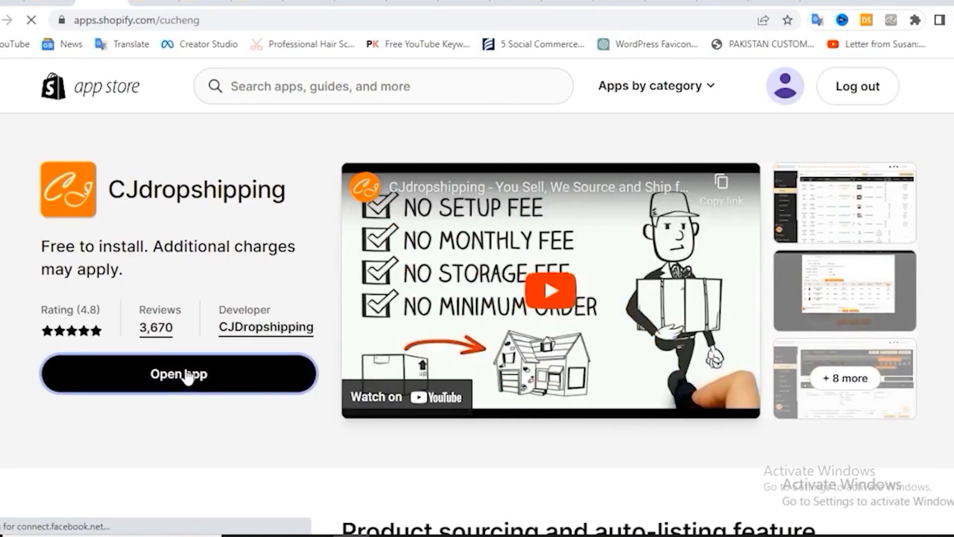
click(188, 377)
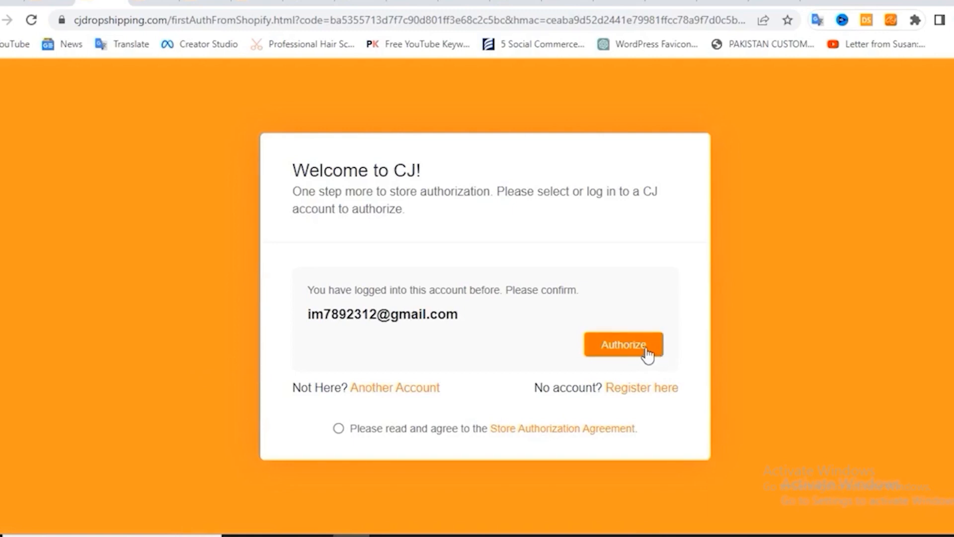
Step: Authorize the Shopify store with the already logged-in CJ account, agreeing to the Store Authorization Agreement
click(627, 350)
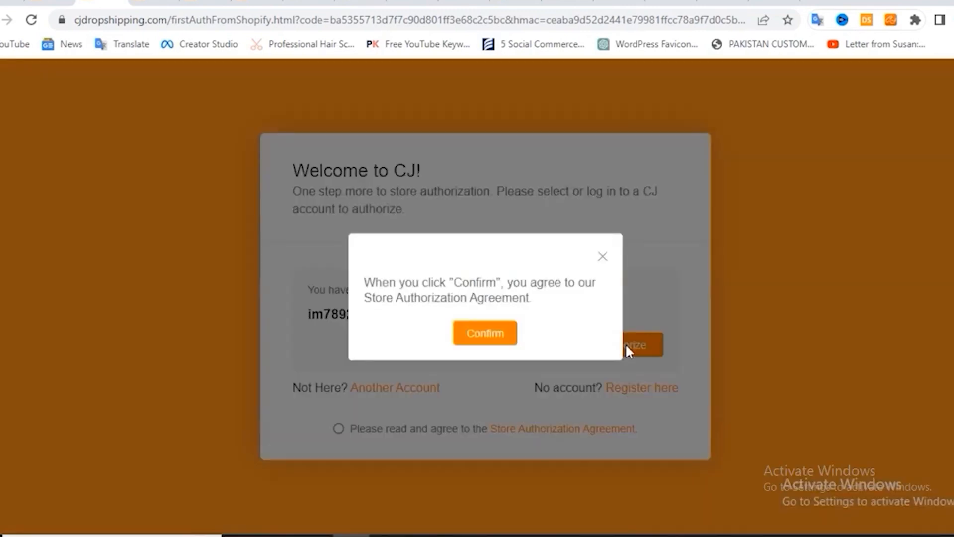
click(492, 338)
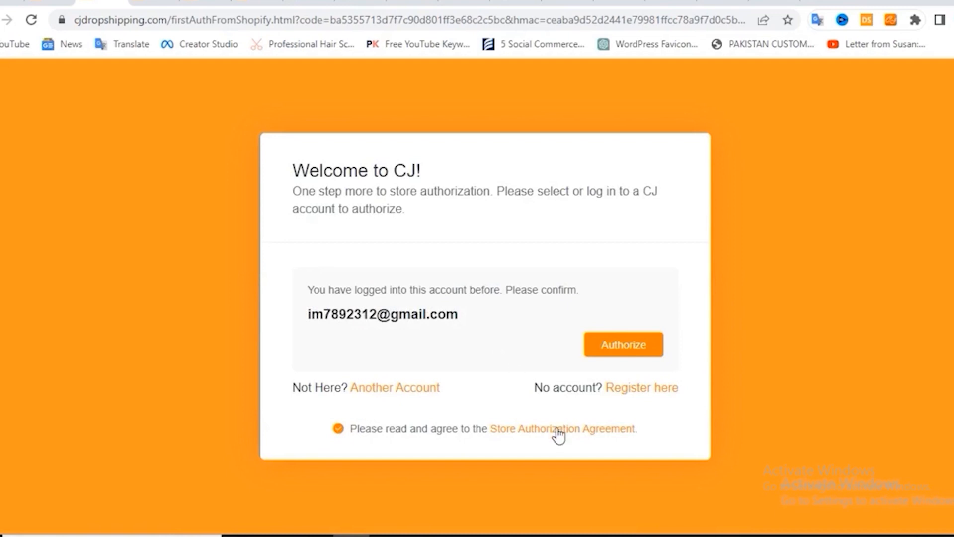
click(605, 354)
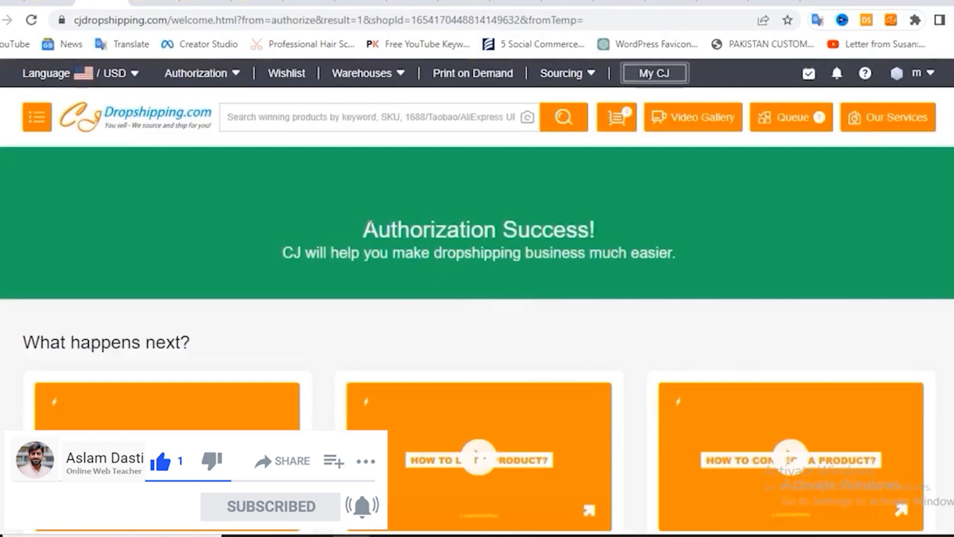
drag(378, 231, 475, 255)
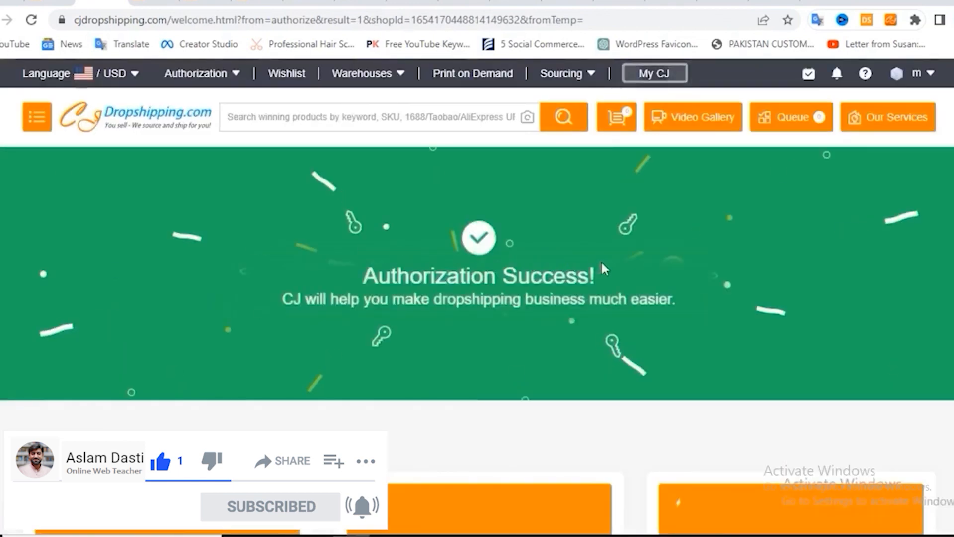
drag(600, 260, 595, 304)
click(716, 325)
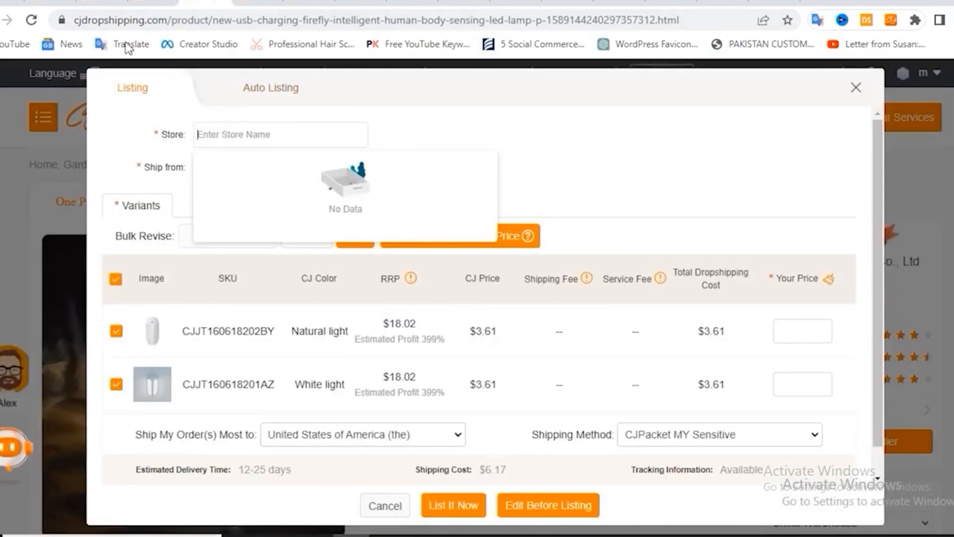
Step: Close the LED lamp's listing form, reload its product page and reopen the form for listing the product to the store
click(854, 90)
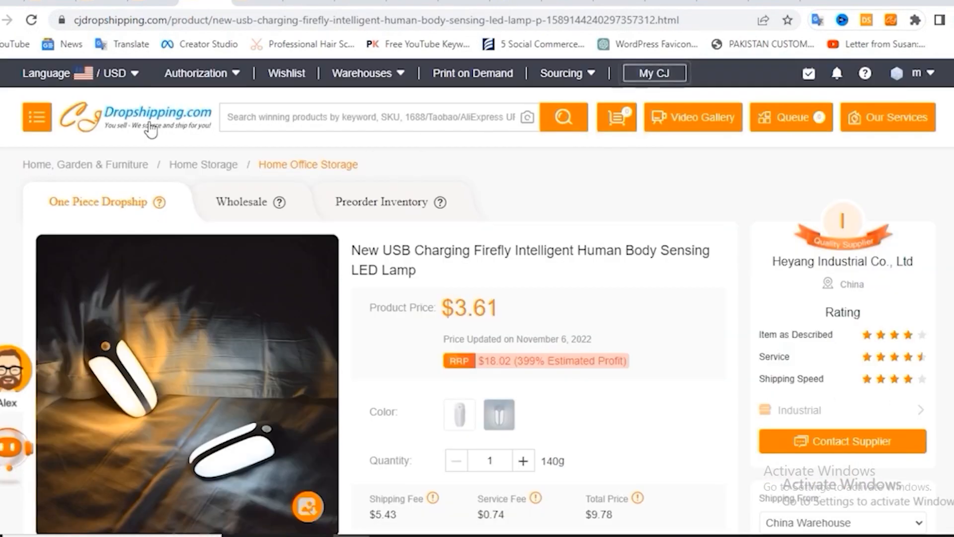
click(150, 132)
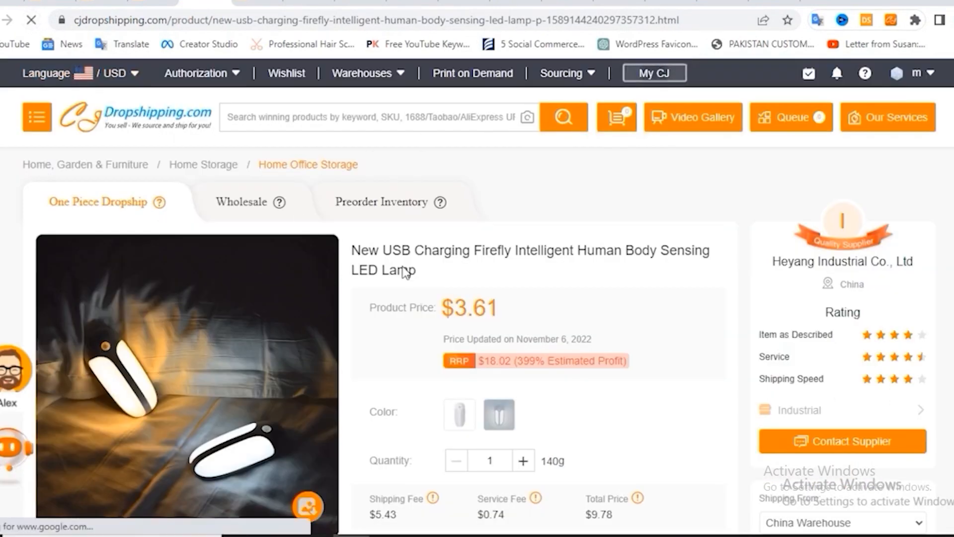
scroll(695, 298, down, 5)
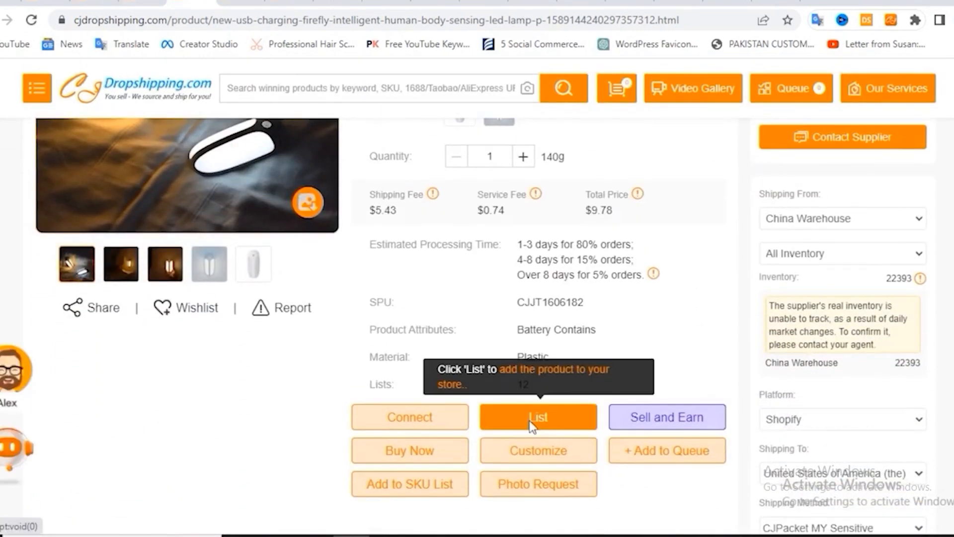
click(530, 420)
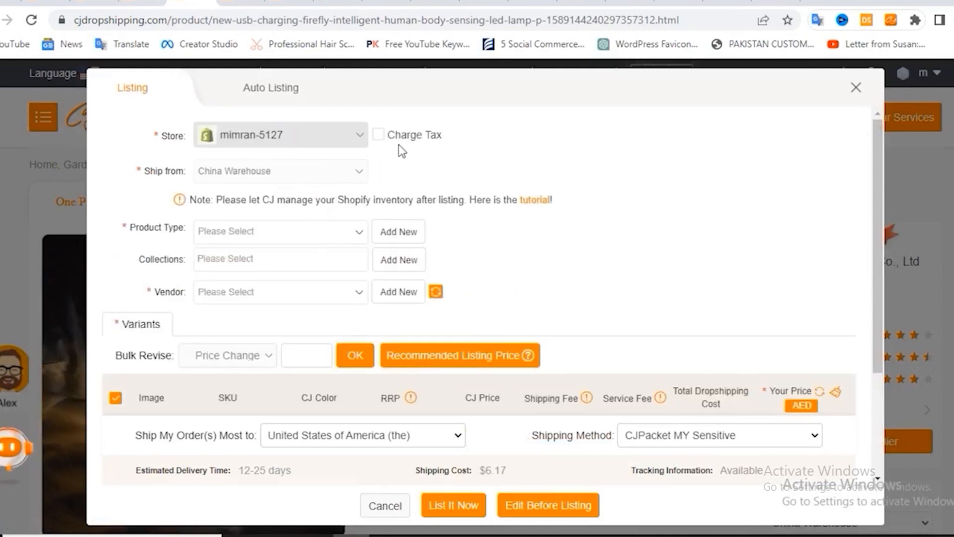
Step: Enter "led" as a new product type and choose the LED collection for the lamp listing
click(333, 228)
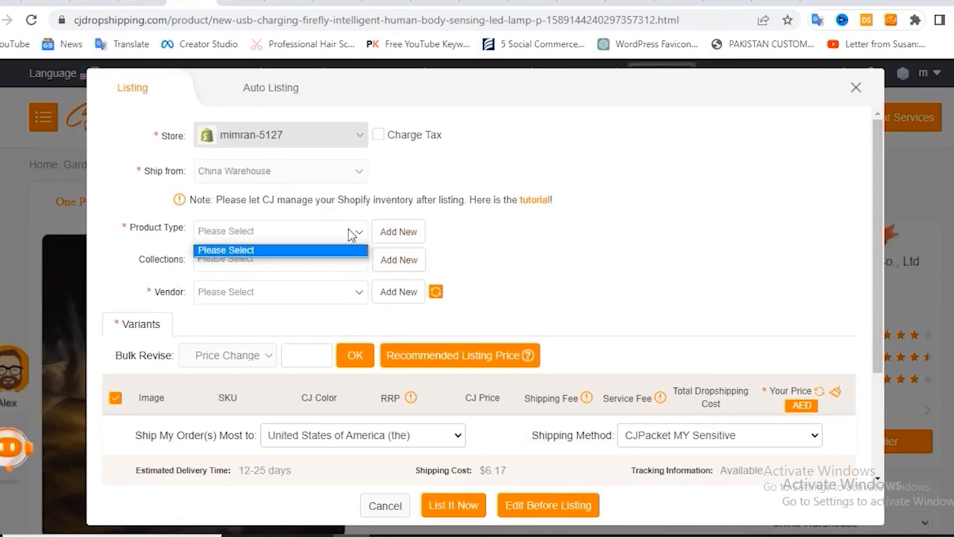
click(396, 240)
click(396, 239)
text(led)
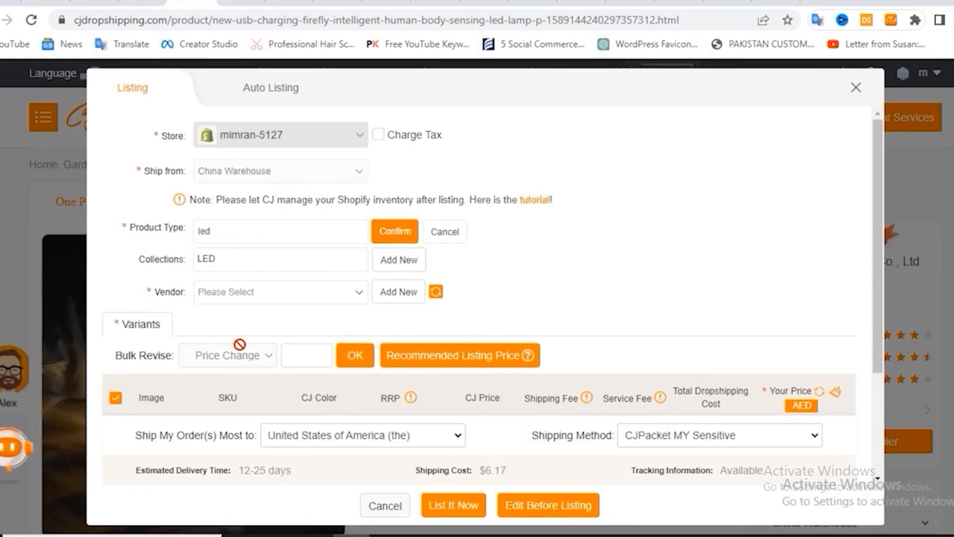
Step: Refresh the vendor list and add "evergreen.store" as a new vendor for the lamp listing
click(294, 295)
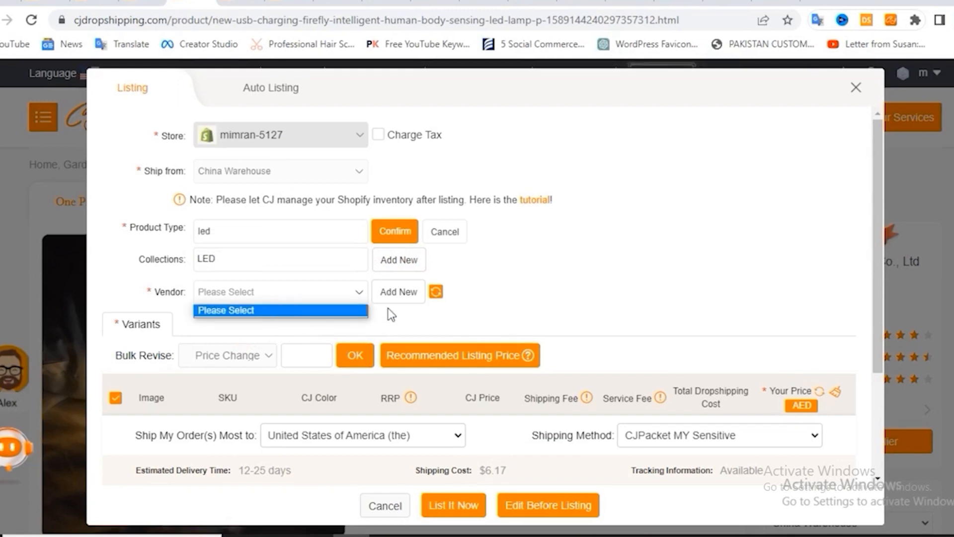
click(506, 293)
click(273, 297)
click(435, 292)
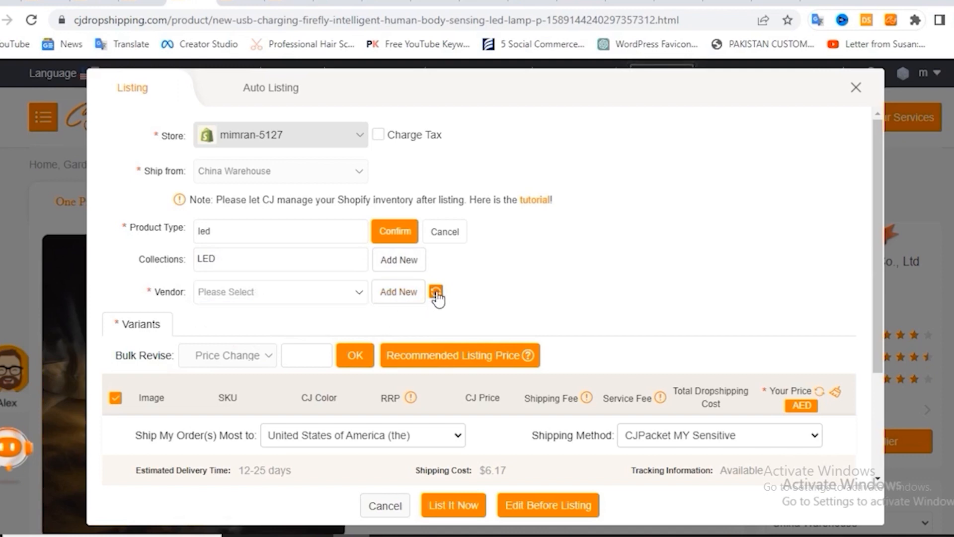
click(330, 291)
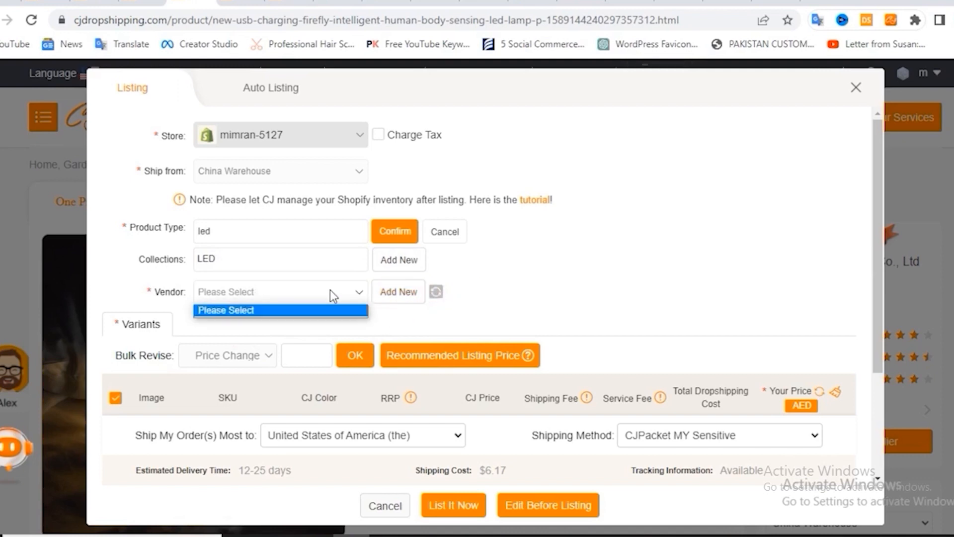
click(376, 298)
click(379, 300)
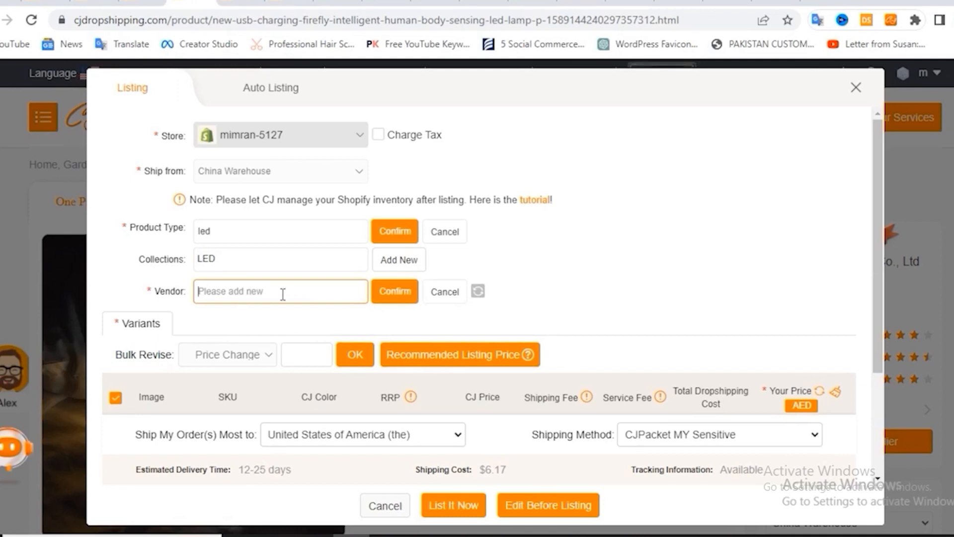
text(evergreen)
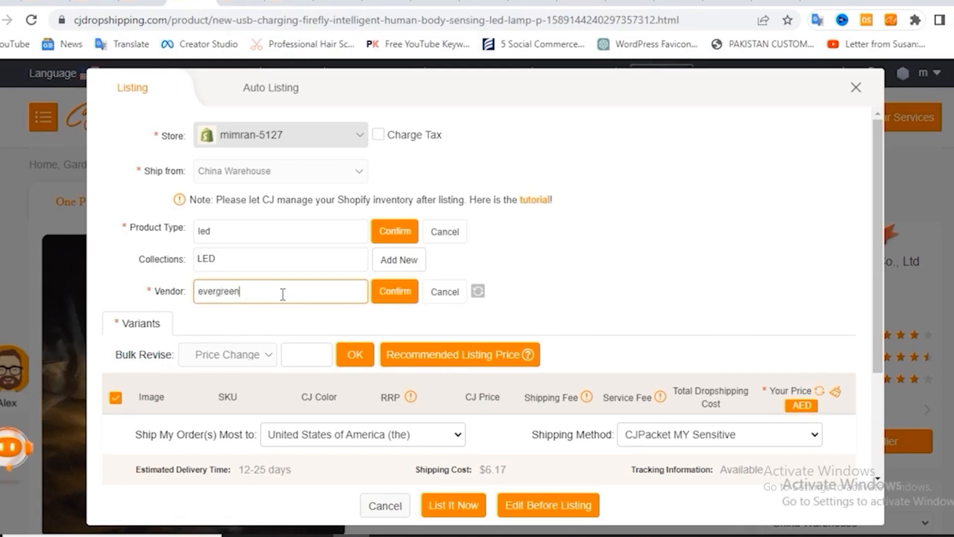
text(.store)
click(398, 294)
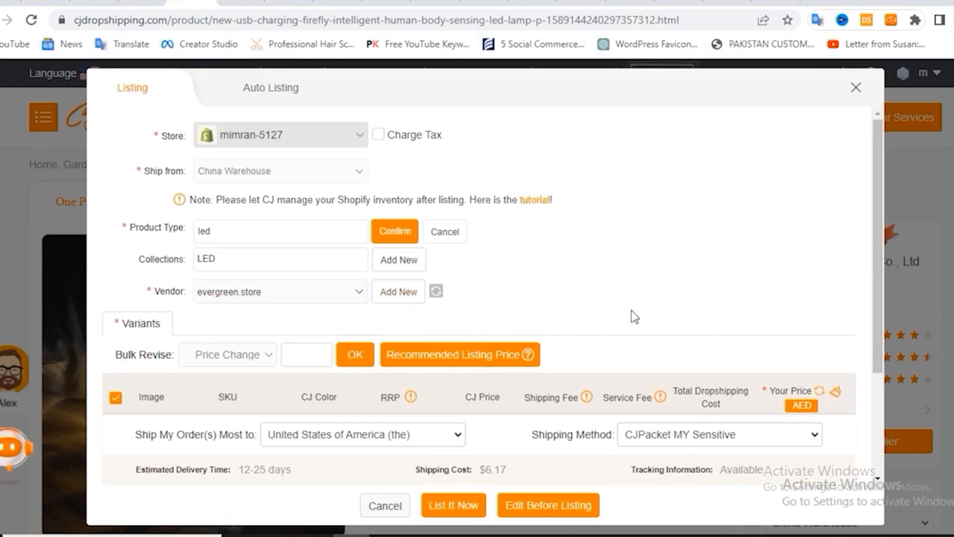
Step: Apply the recommended listing price to both lamp variants and list the product, keeping United States of America as the main shipping destination
scroll(634, 317, down, 3)
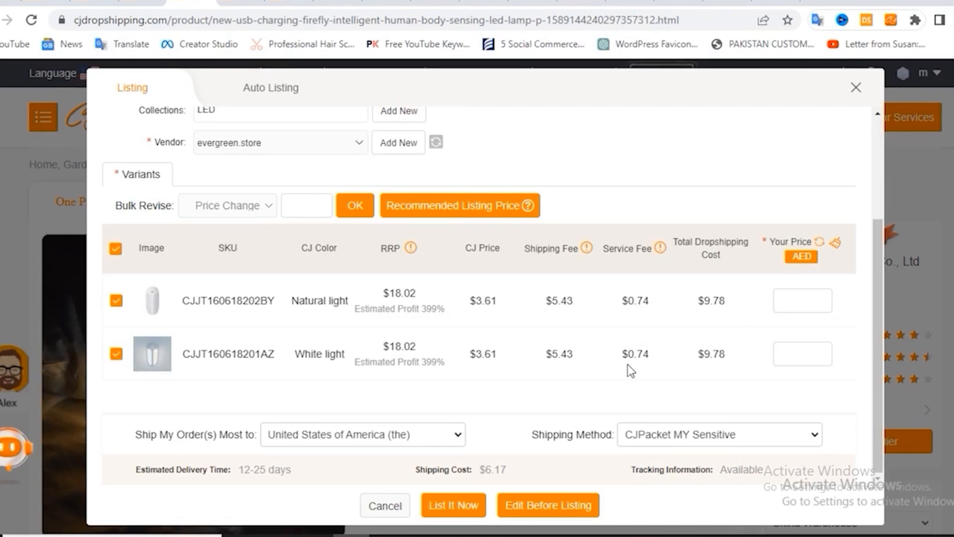
click(457, 210)
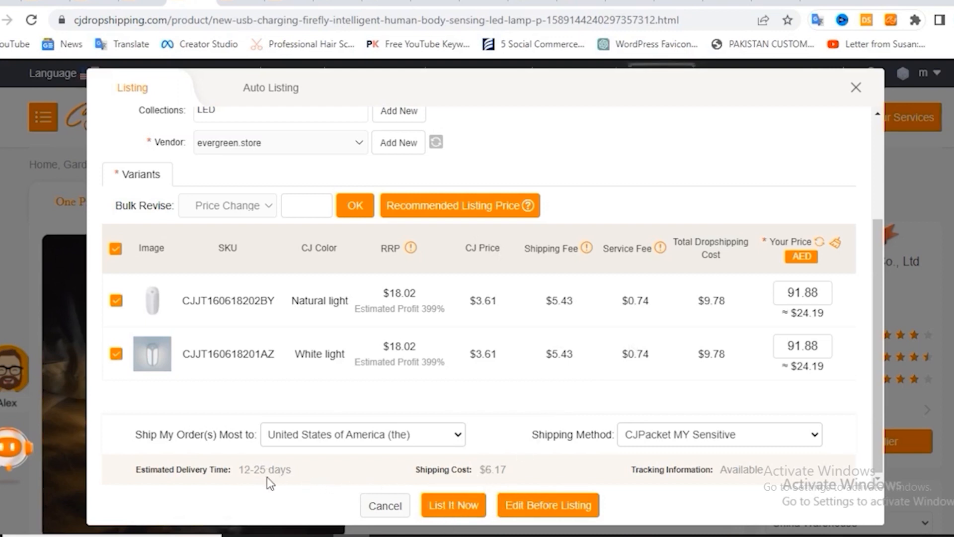
click(401, 435)
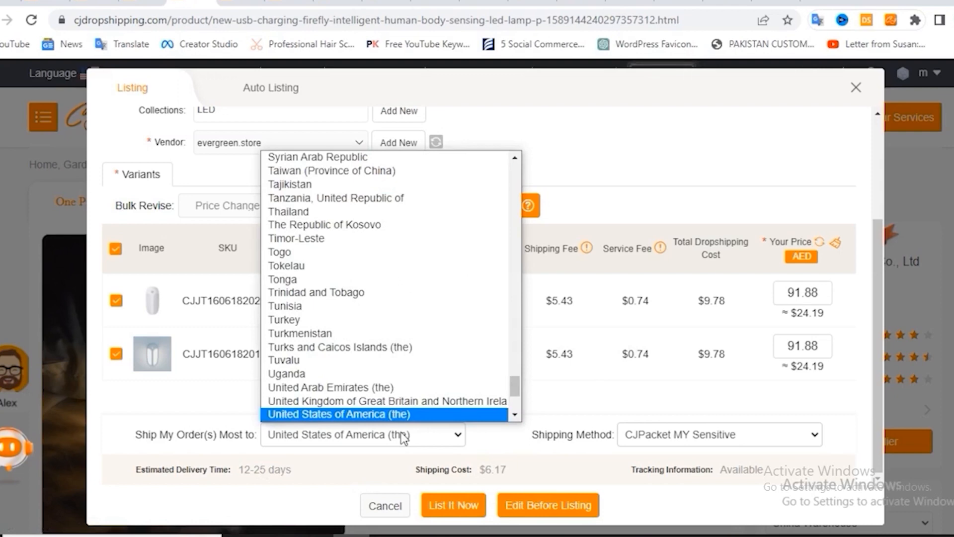
click(401, 435)
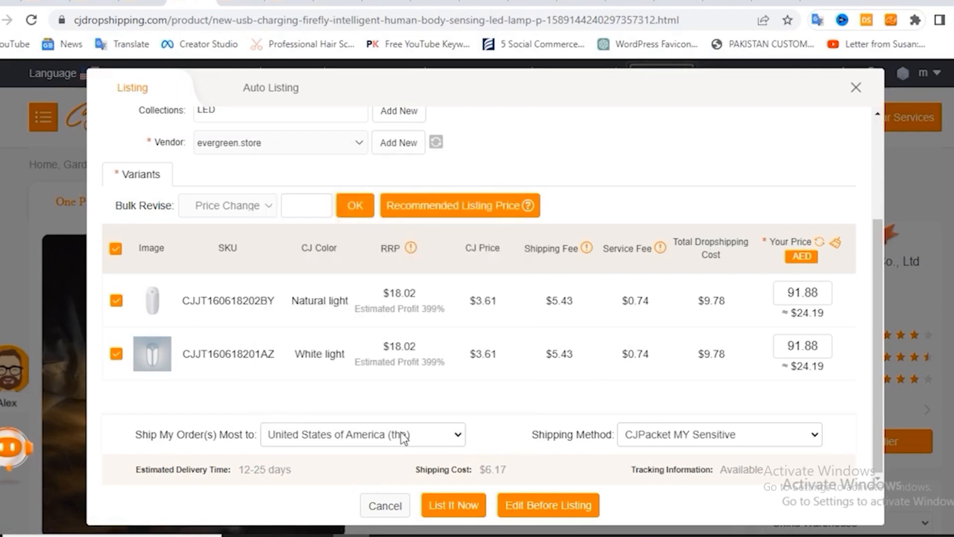
click(453, 505)
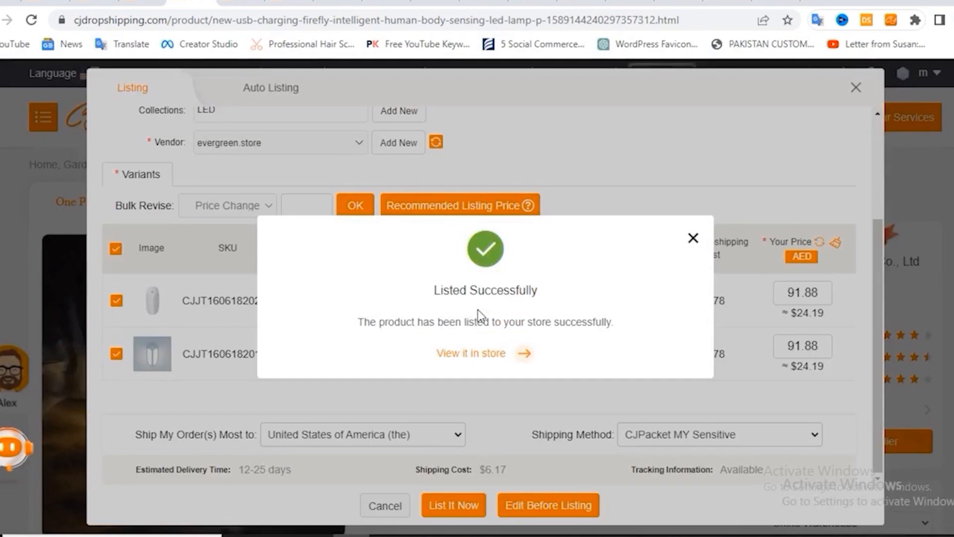
Step: Open the listed lamp in the Shopify store and review its description, images, variant prices, stock and search engine listing
click(468, 355)
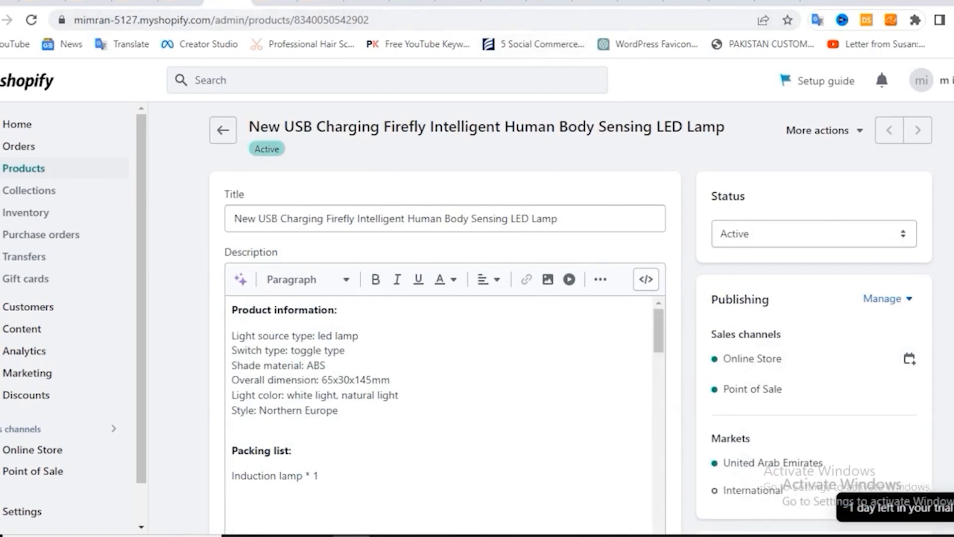
scroll(714, 261, down, 5)
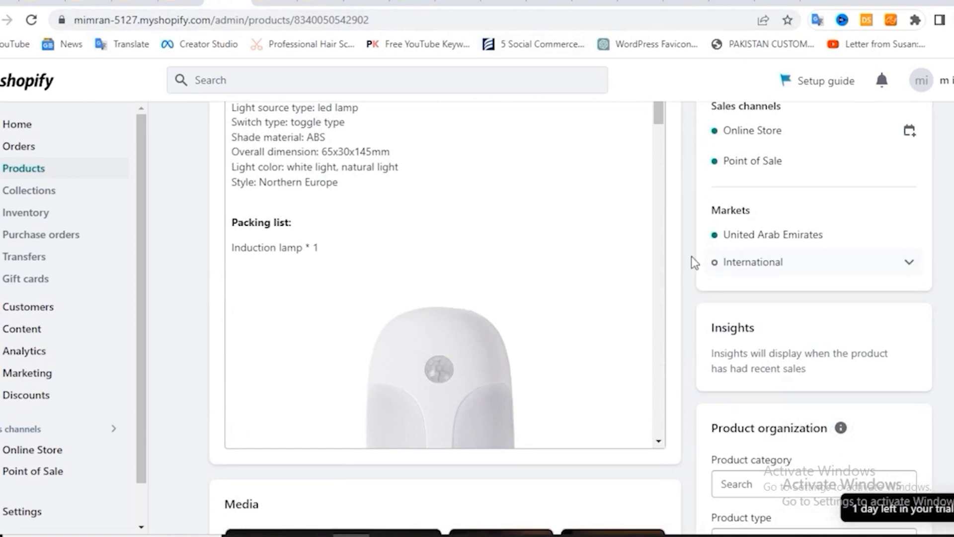
scroll(645, 256, down, 15)
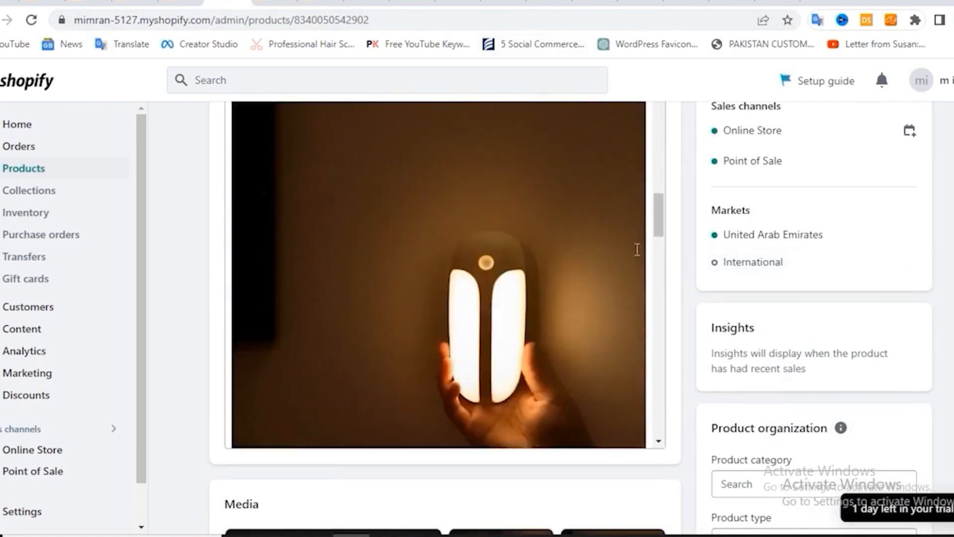
scroll(637, 249, down, 8)
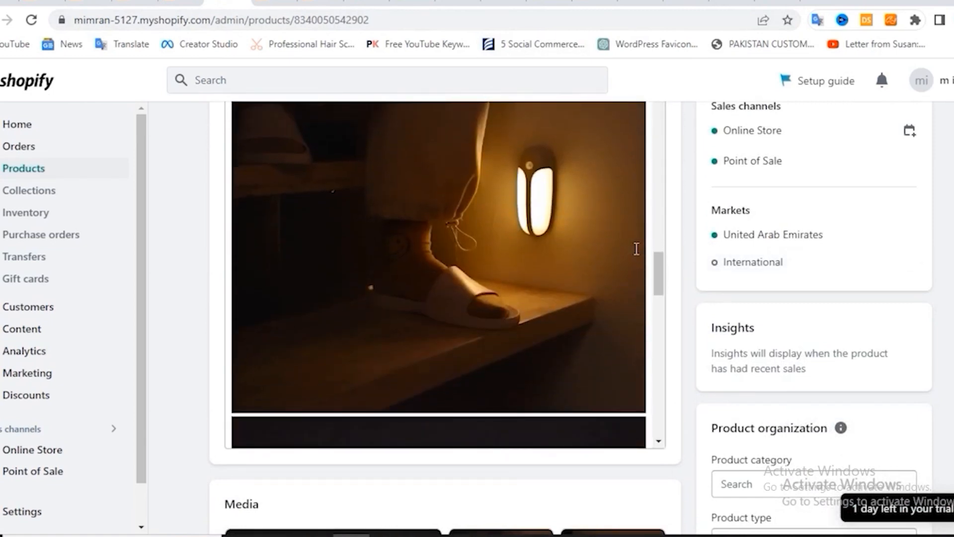
scroll(636, 248, down, 5)
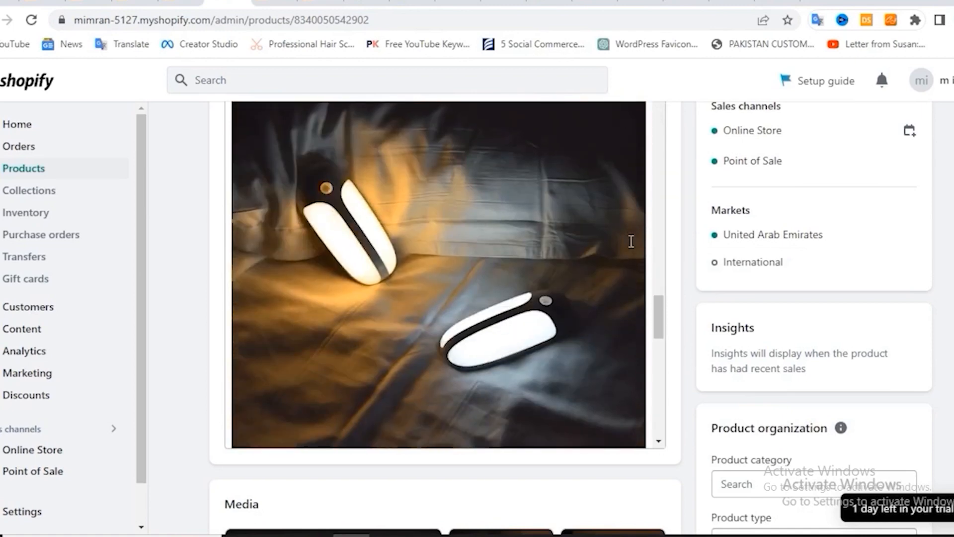
scroll(738, 258, down, 13)
scroll(730, 253, down, 2)
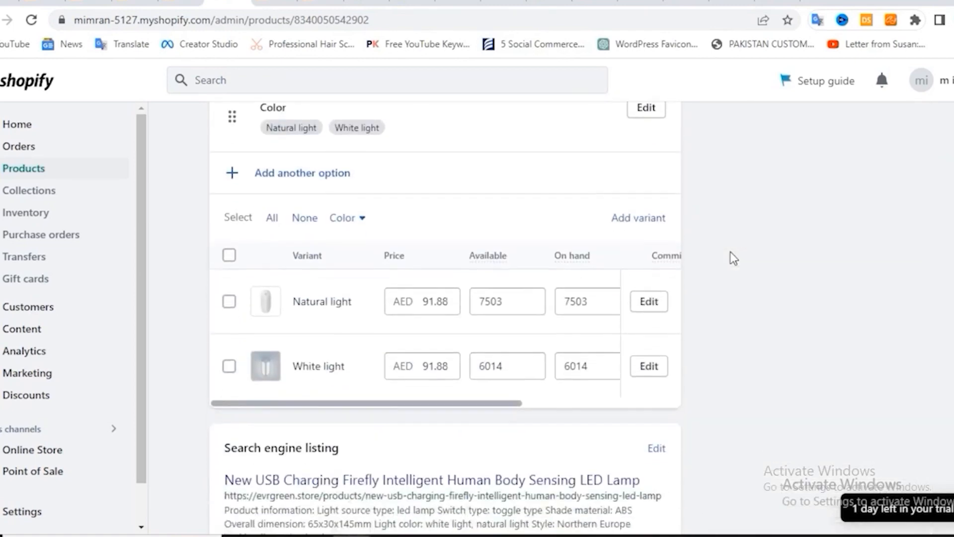
scroll(731, 252, down, 2)
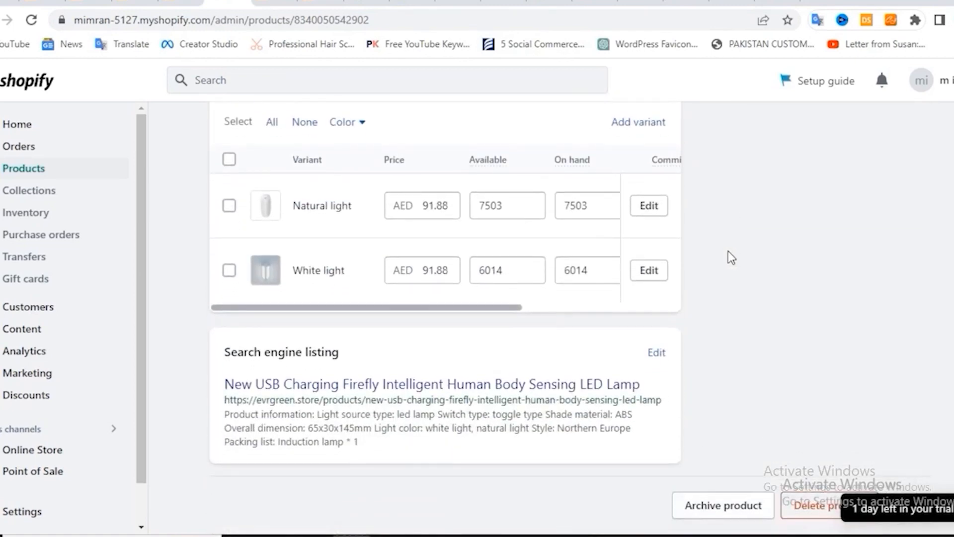
scroll(723, 249, up, 15)
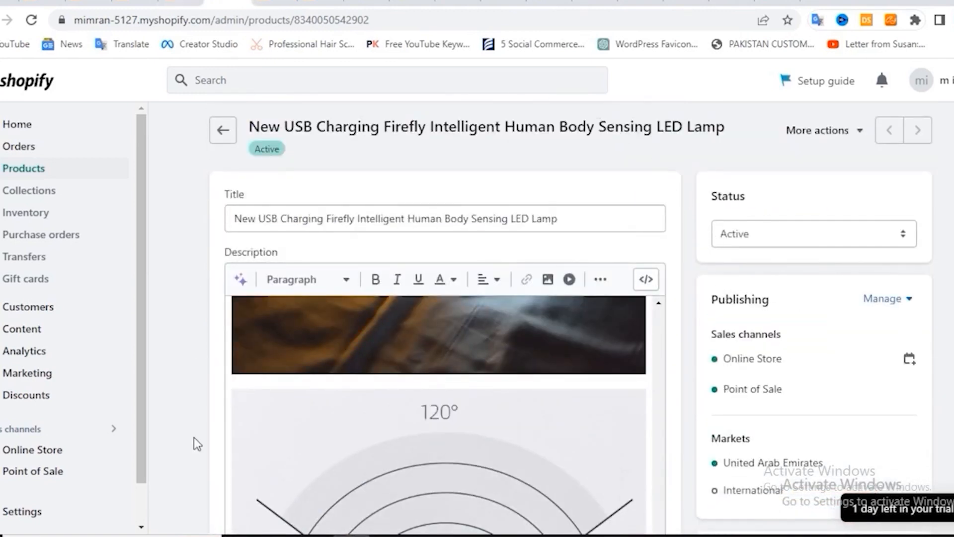
Step: View the live online store and check the LED lamp among the featured products and in the LED collection
click(111, 449)
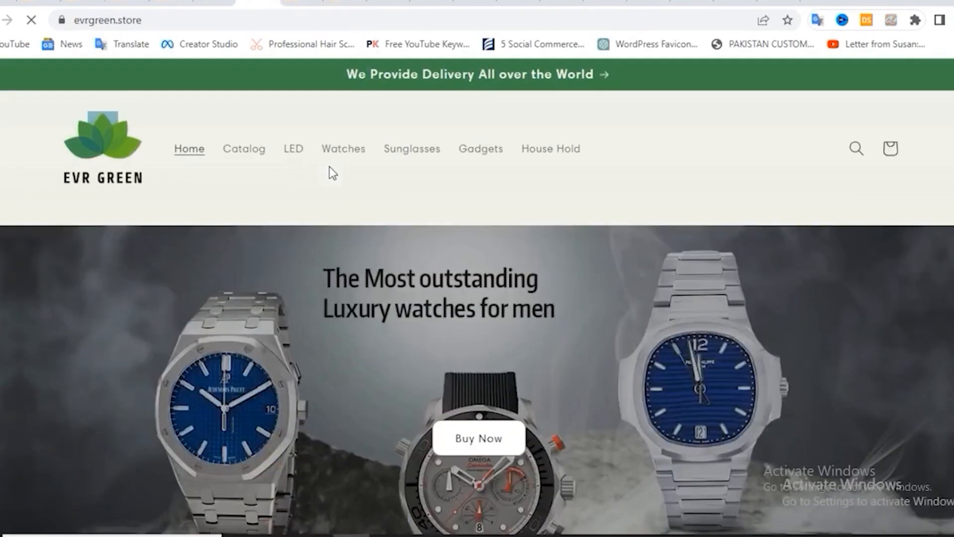
scroll(480, 169, down, 10)
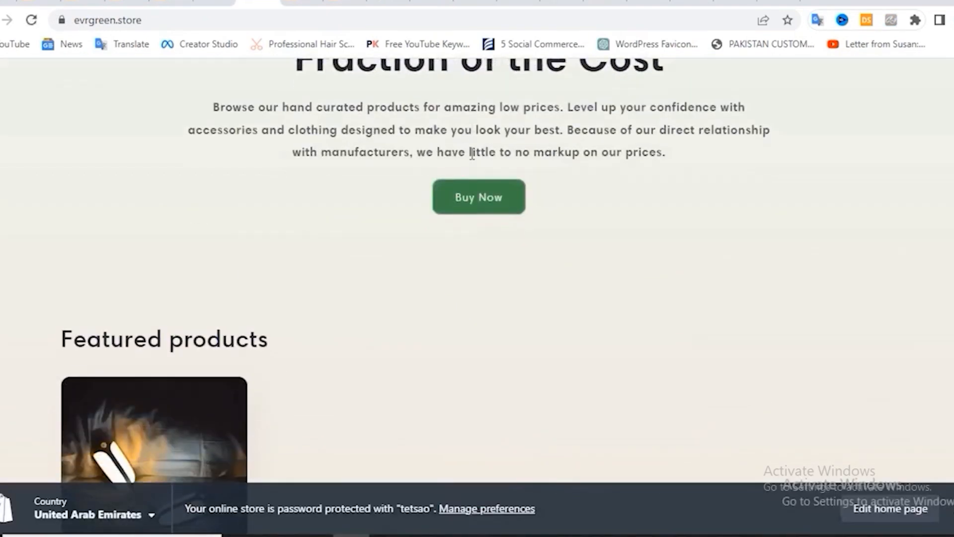
scroll(472, 153, down, 1)
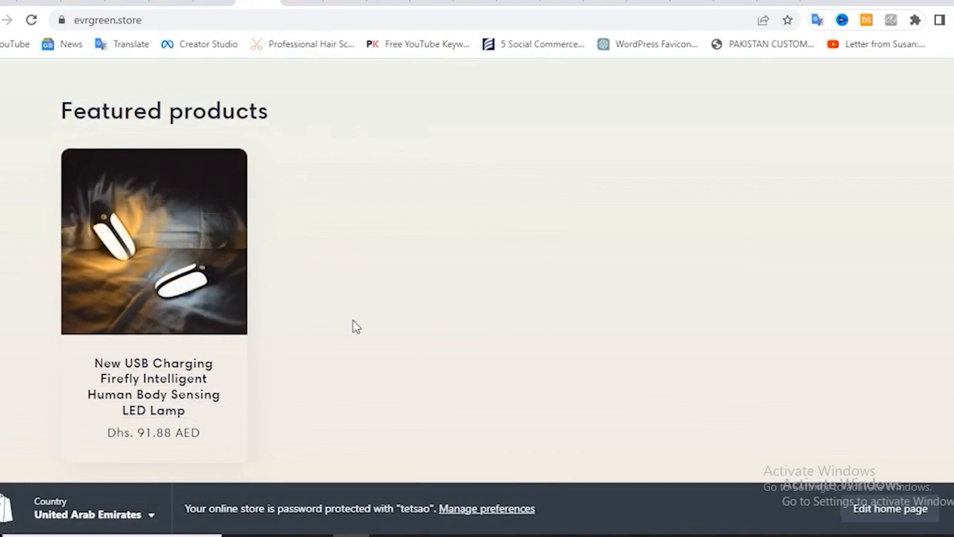
scroll(332, 308, up, 10)
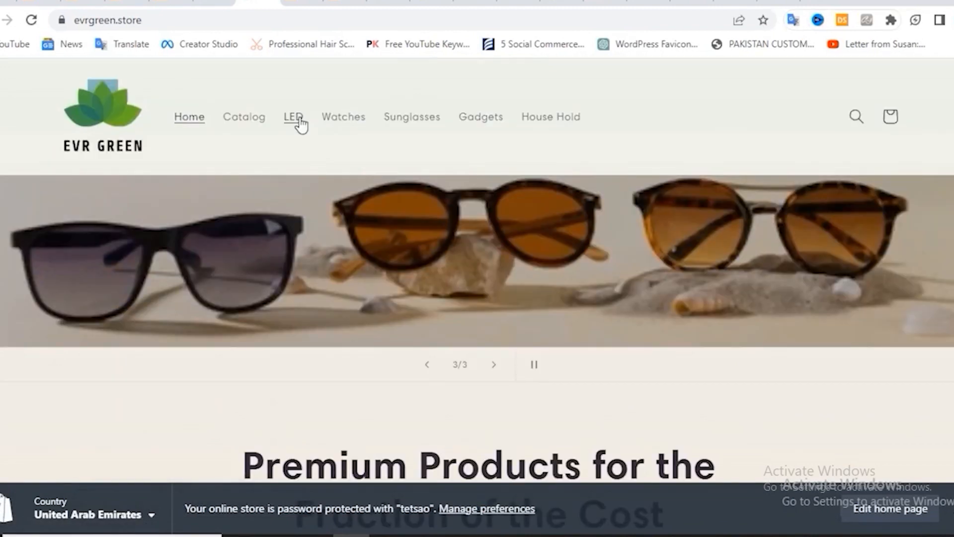
click(297, 120)
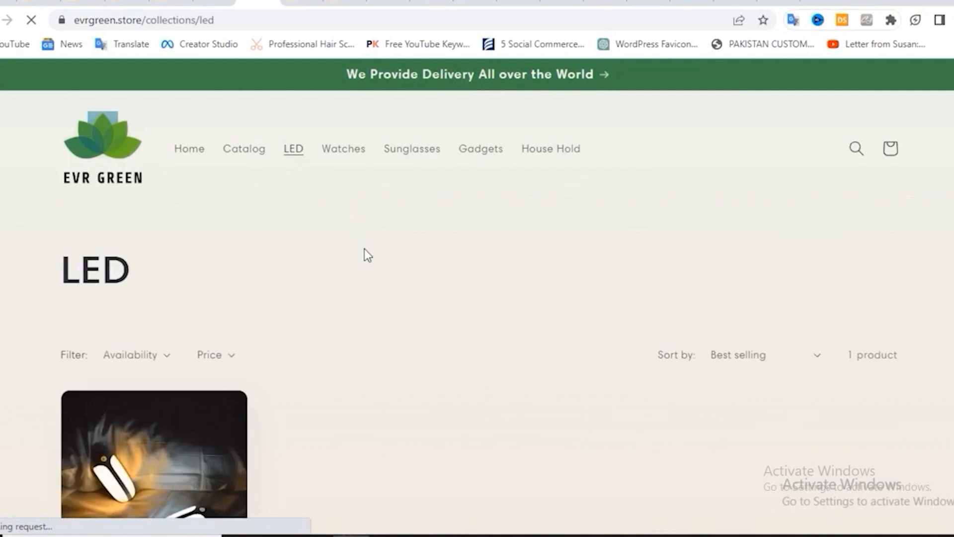
scroll(363, 251, down, 5)
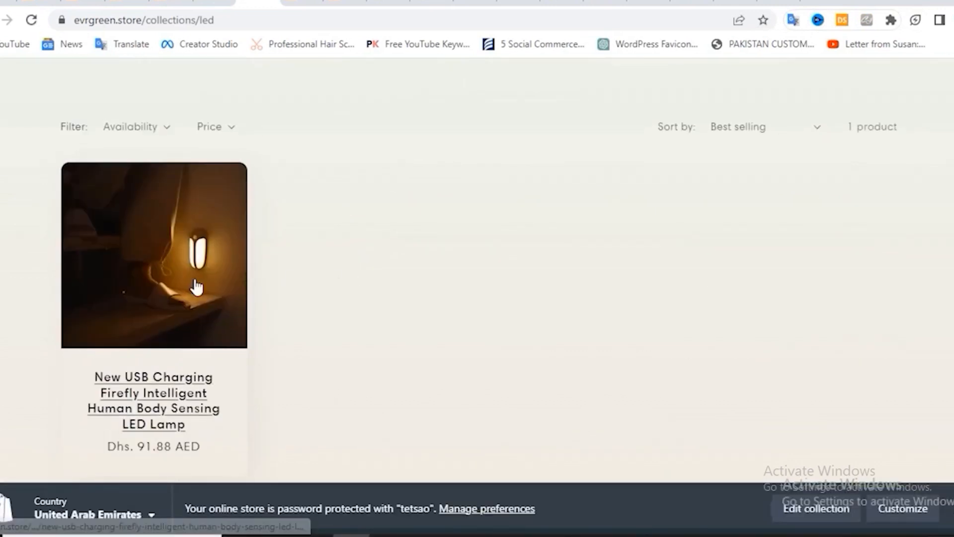
scroll(293, 209, up, 5)
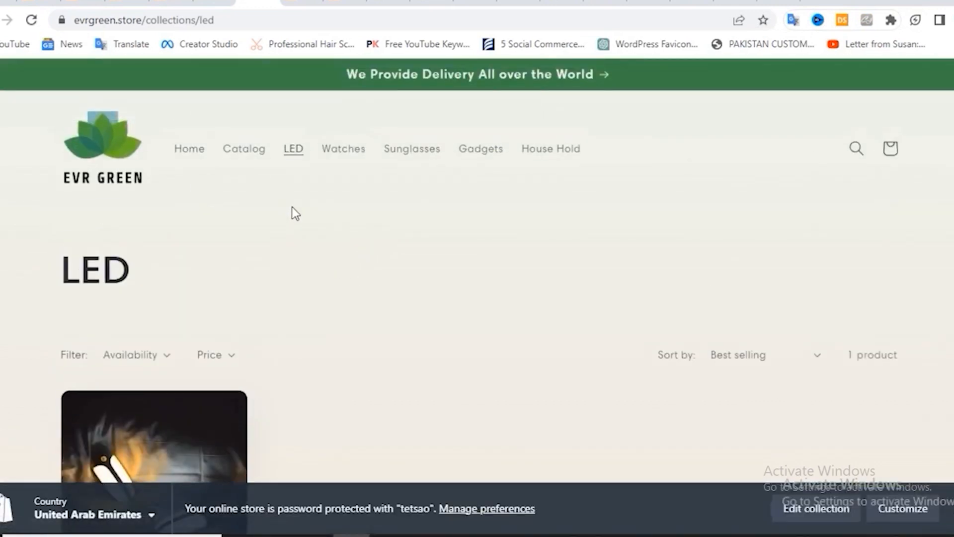
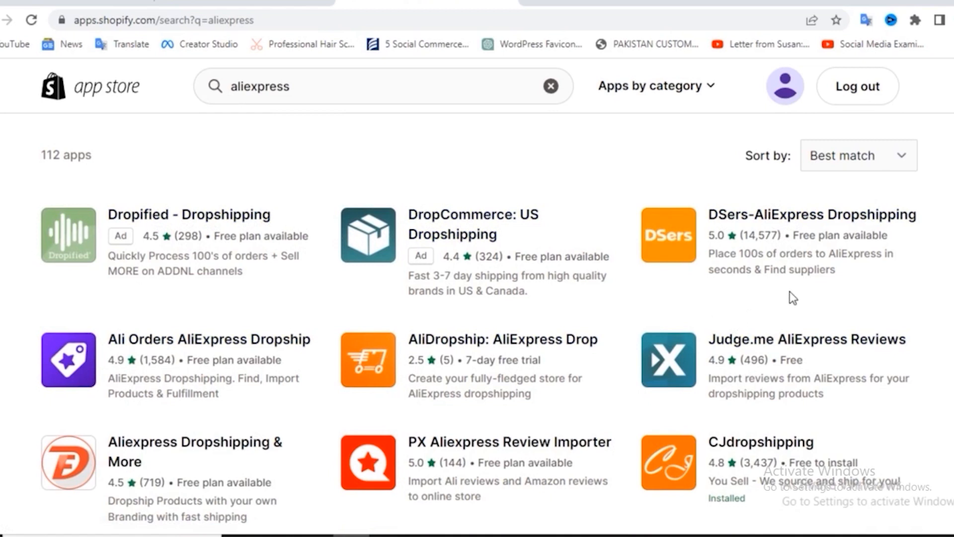
Step: Install the DSers-AliExpress Dropshipping app in the Shopify store and have DSers create an account automatically
click(807, 219)
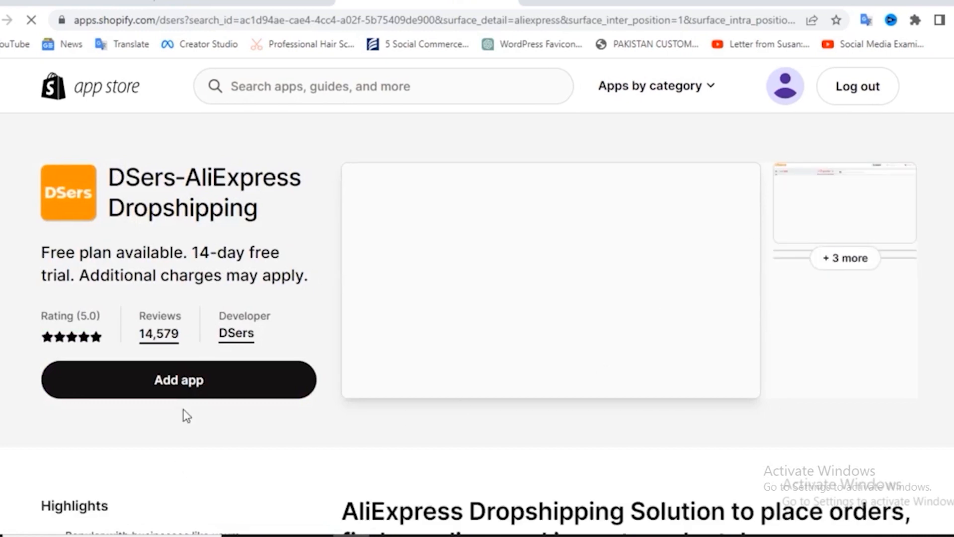
click(193, 388)
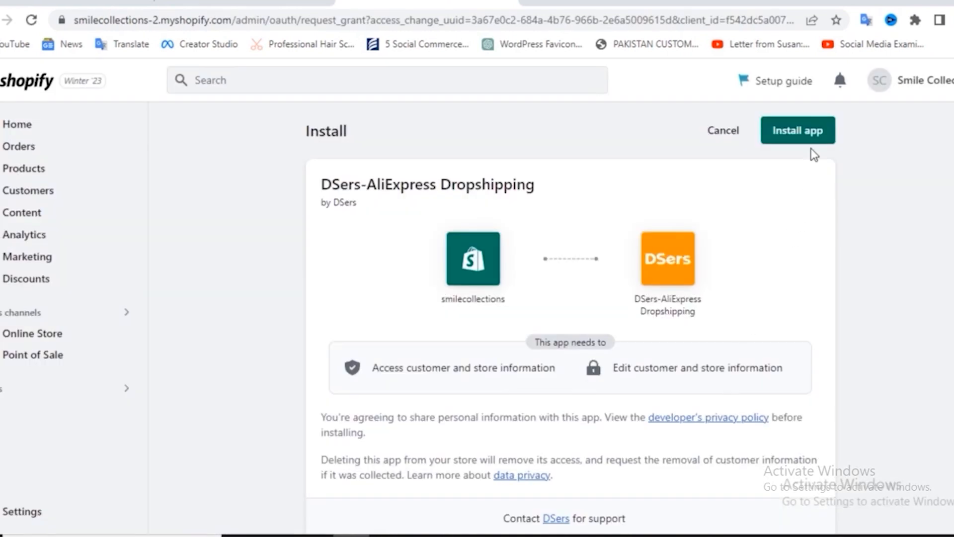
click(794, 136)
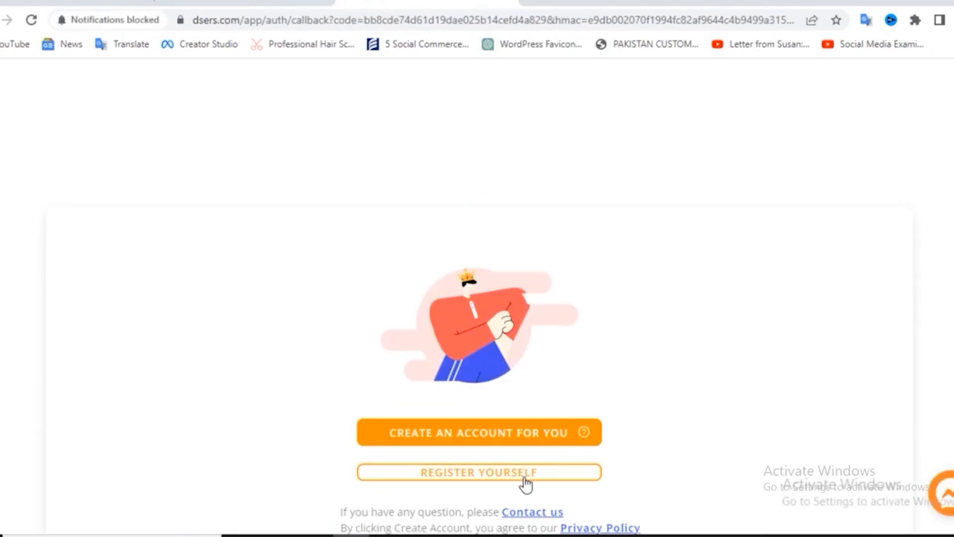
scroll(660, 398, down, 2)
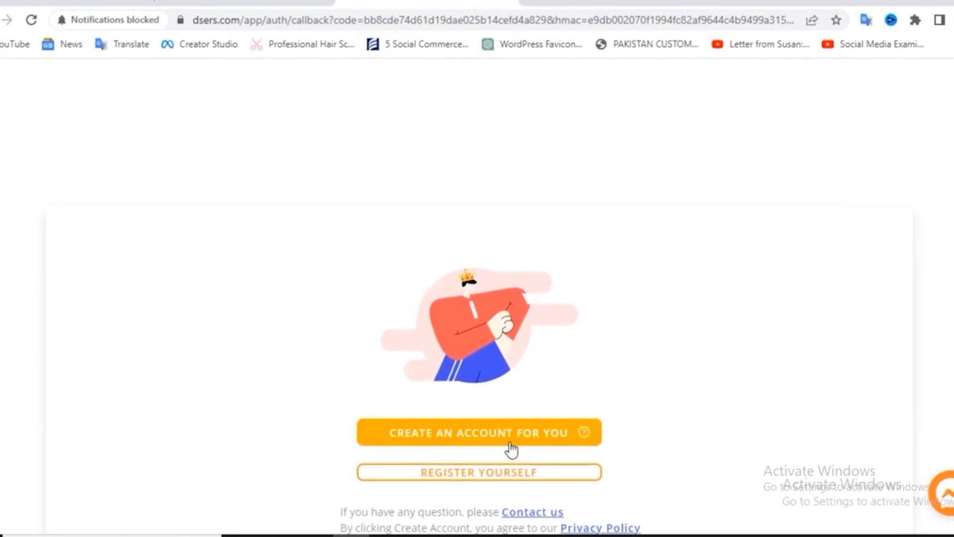
click(490, 443)
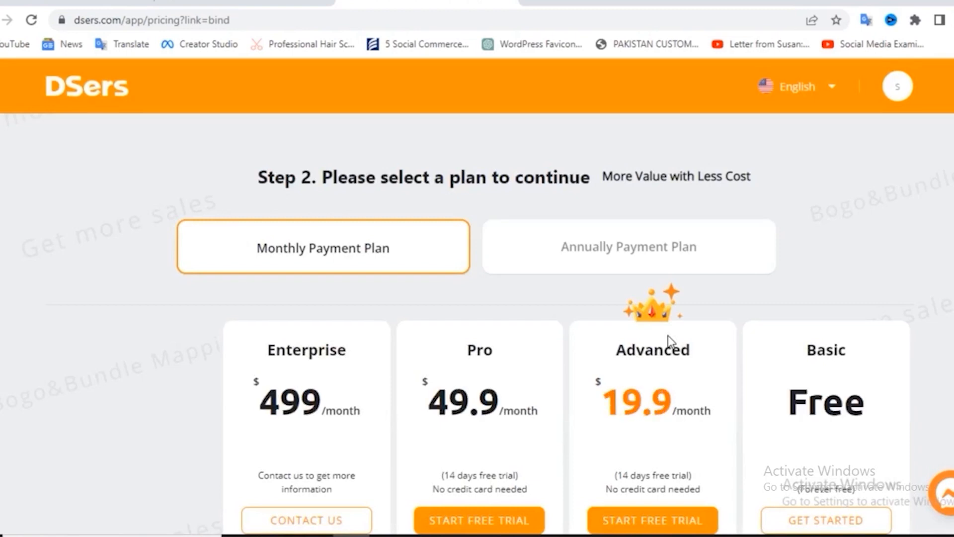
Step: Compare the monthly DSers plans, including product and store limits, and start with the free Basic plan
scroll(616, 322, down, 3)
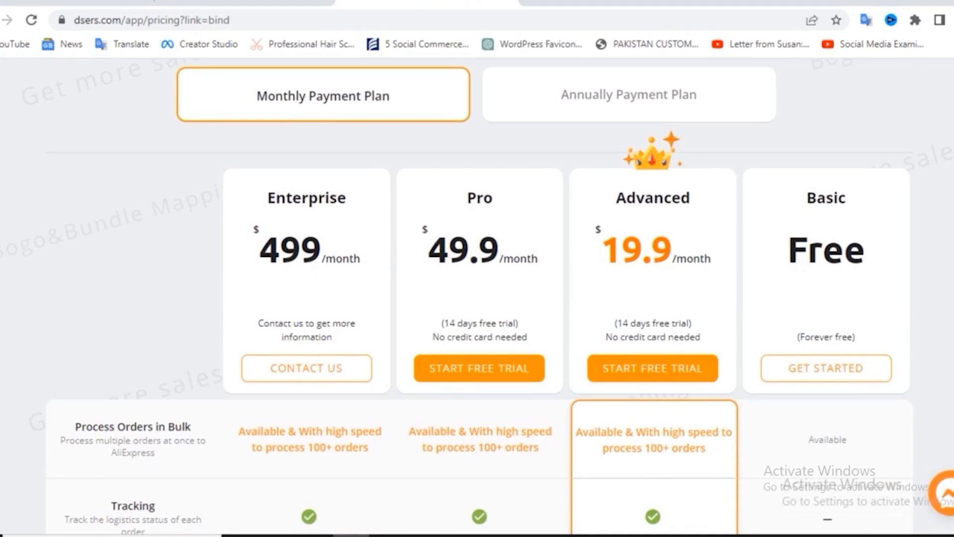
scroll(905, 290, down, 3)
scroll(905, 290, up, 2)
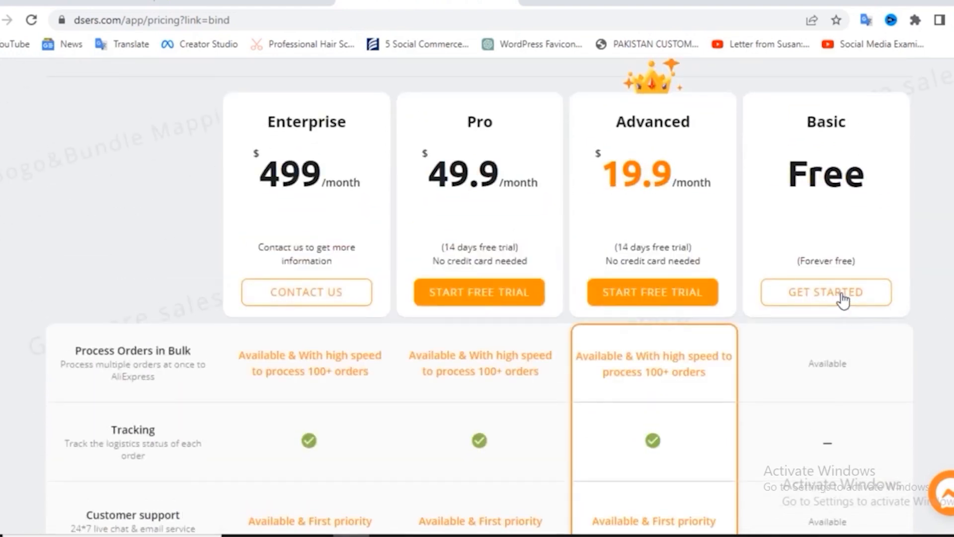
scroll(869, 291, down, 3)
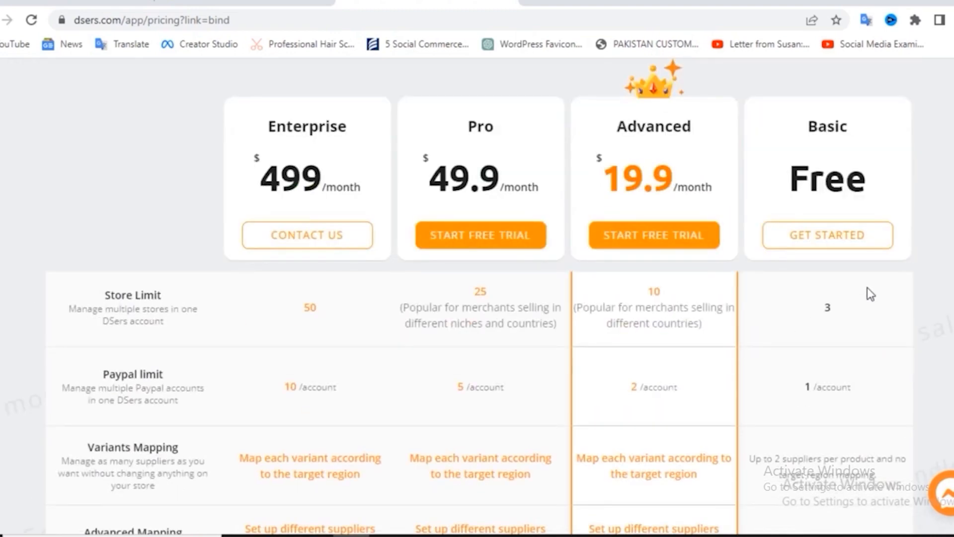
scroll(870, 294, down, 1)
scroll(879, 306, up, 2)
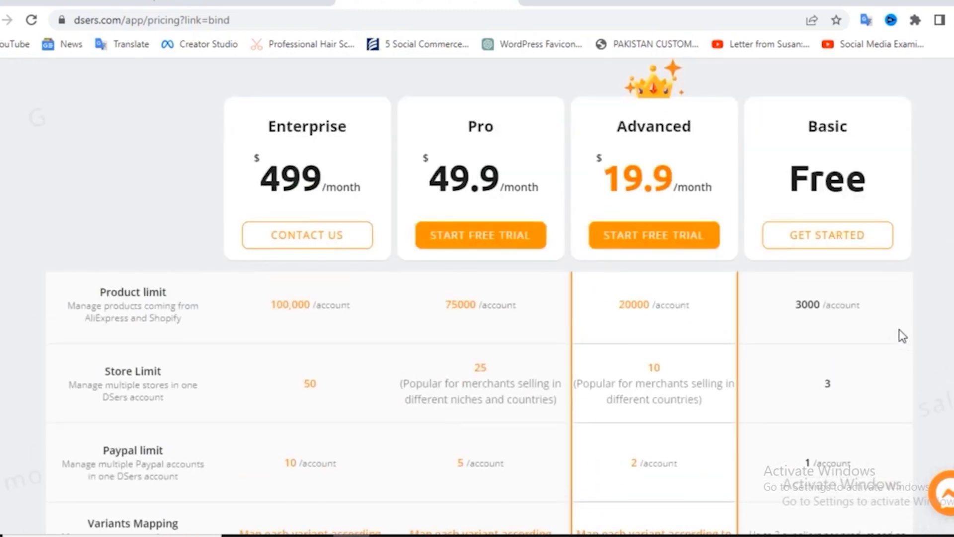
scroll(902, 336, down, 3)
scroll(901, 335, up, 4)
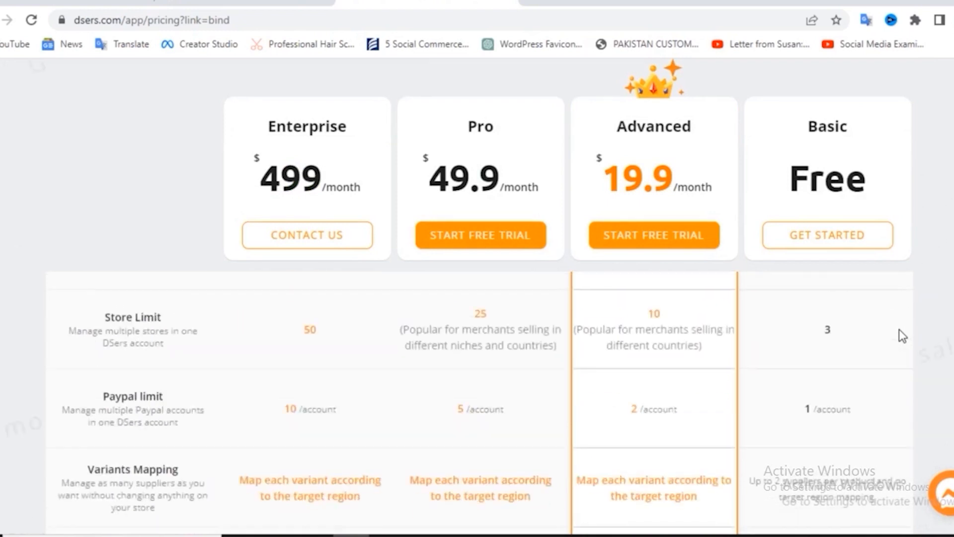
click(834, 239)
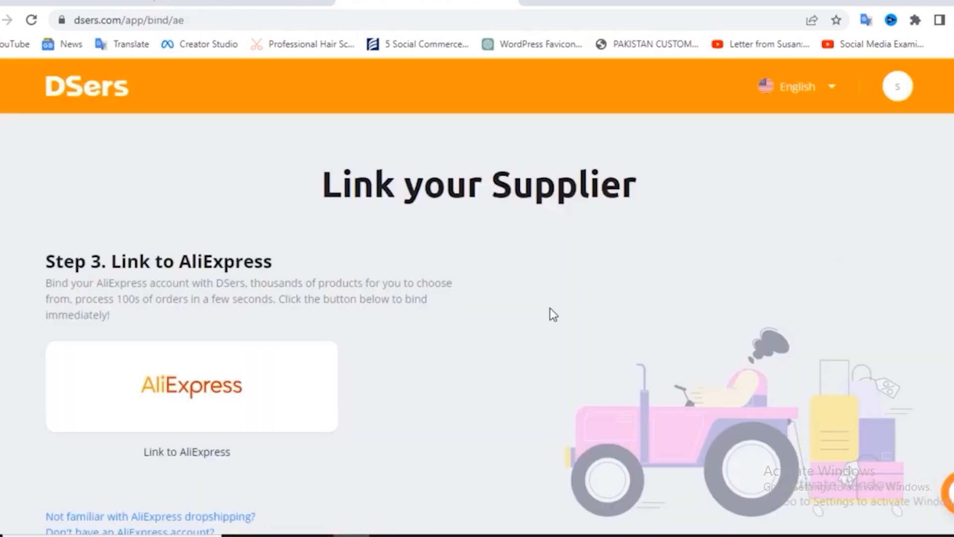
Step: Link AliExpress to DSers as the supplier, signing in to AliExpress with a Google account
scroll(553, 314, down, 1)
click(208, 362)
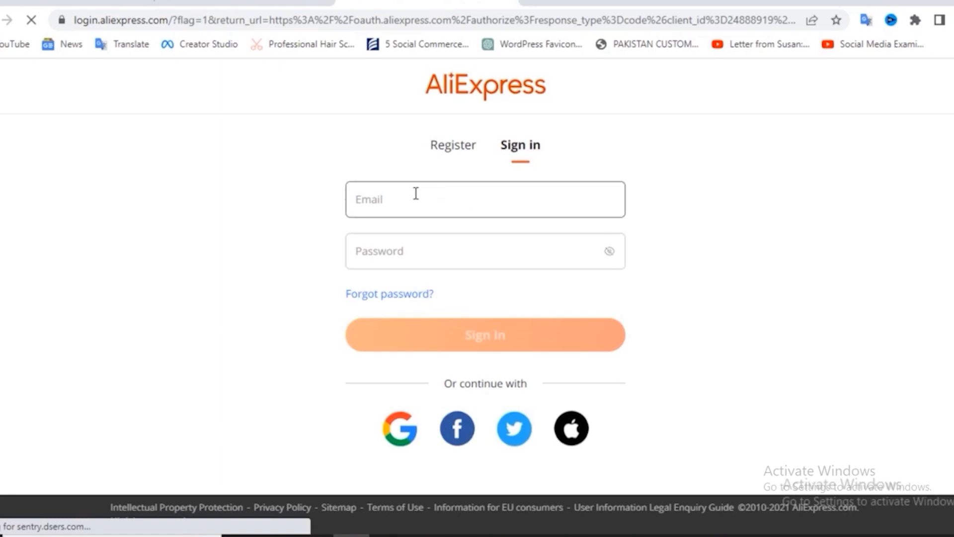
click(407, 197)
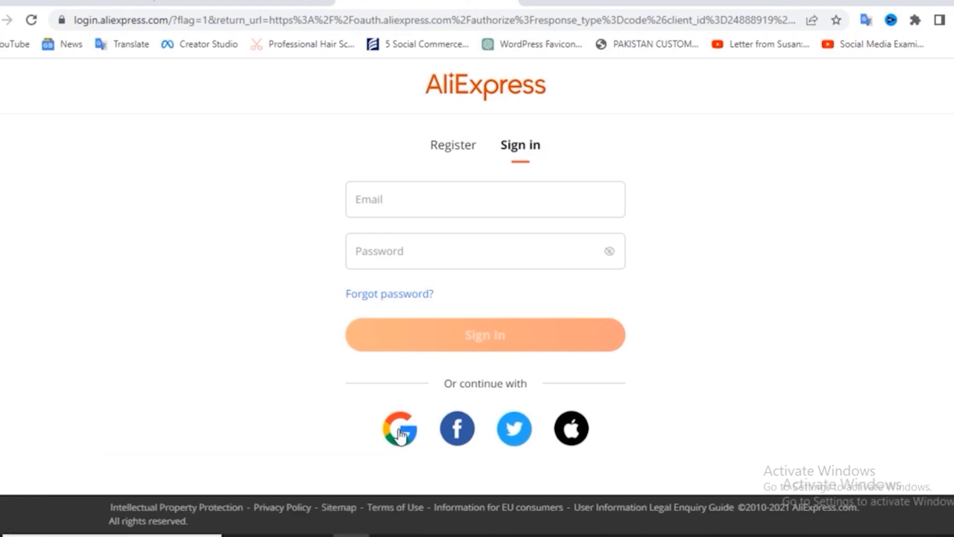
click(401, 435)
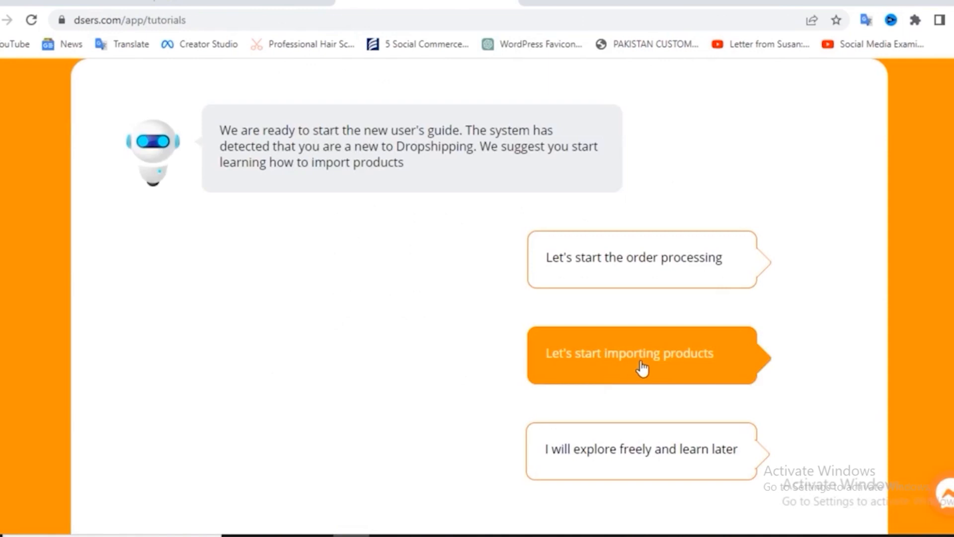
Step: Choose to start importing products in the new user's guide and go through the DSers tutorial to its end
click(632, 366)
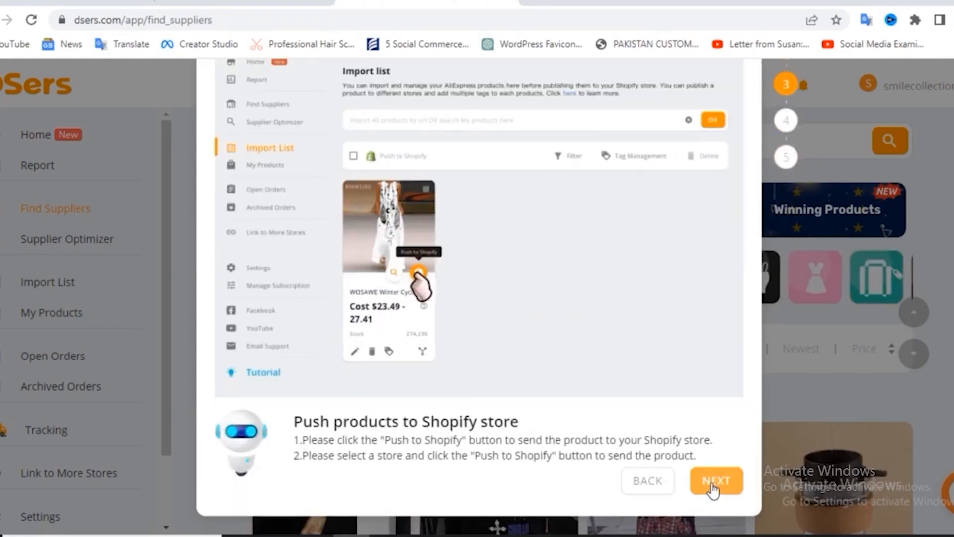
click(713, 487)
click(712, 487)
click(713, 490)
click(716, 486)
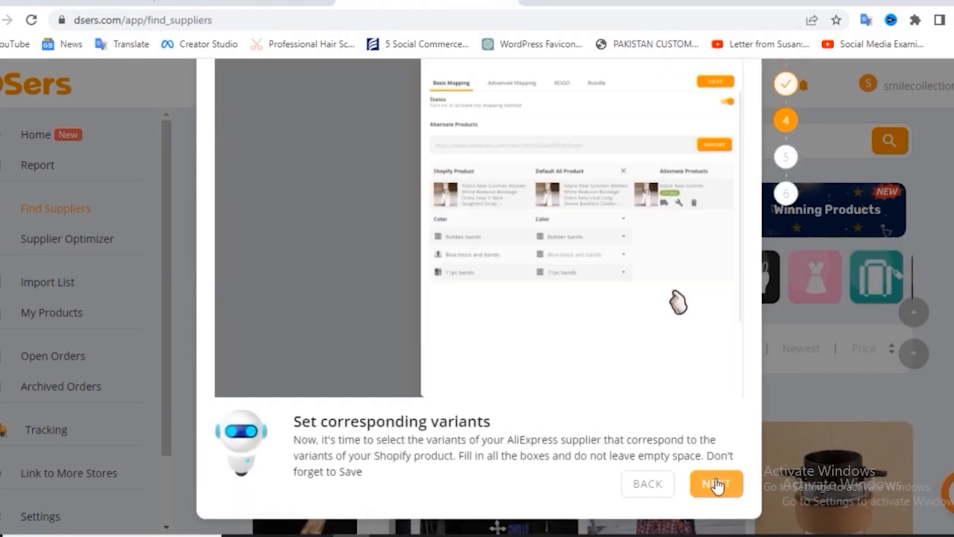
click(716, 485)
click(716, 485)
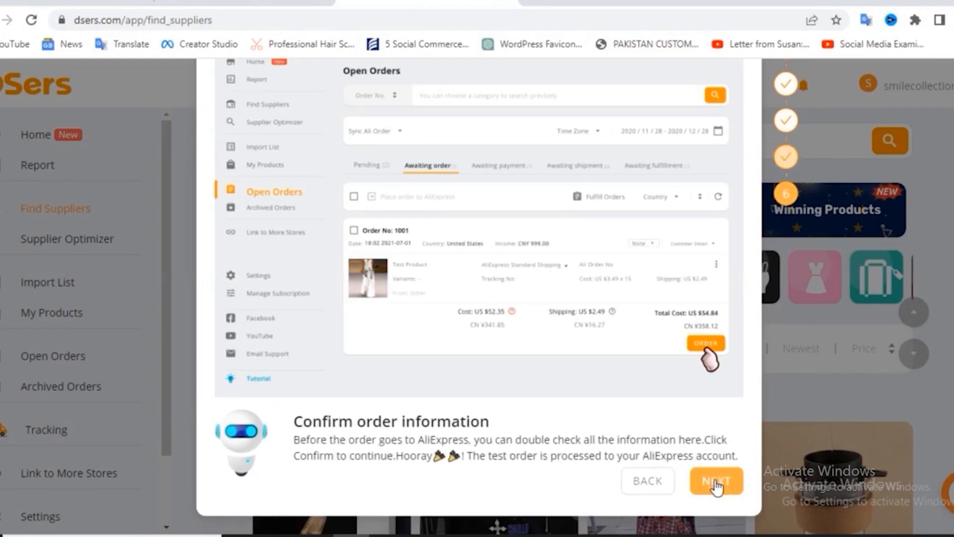
click(715, 483)
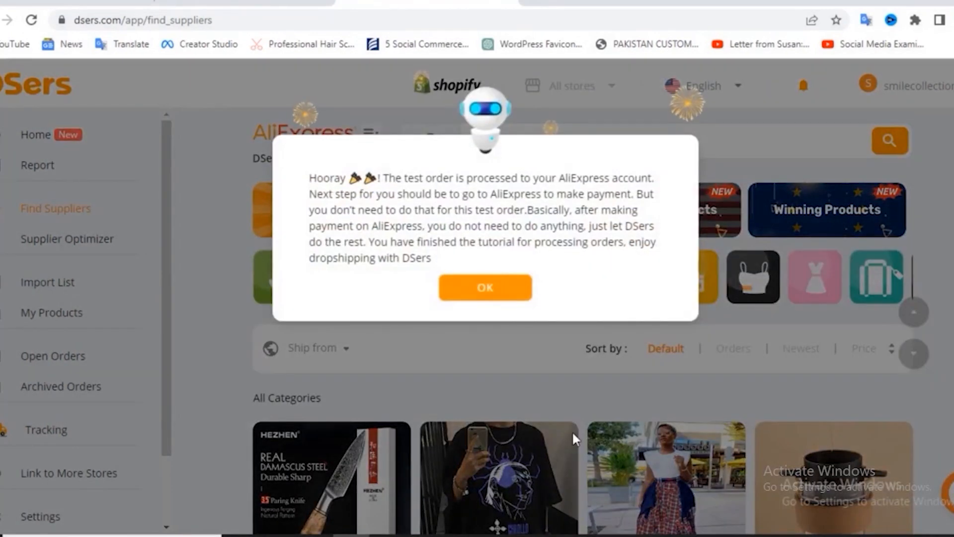
click(484, 287)
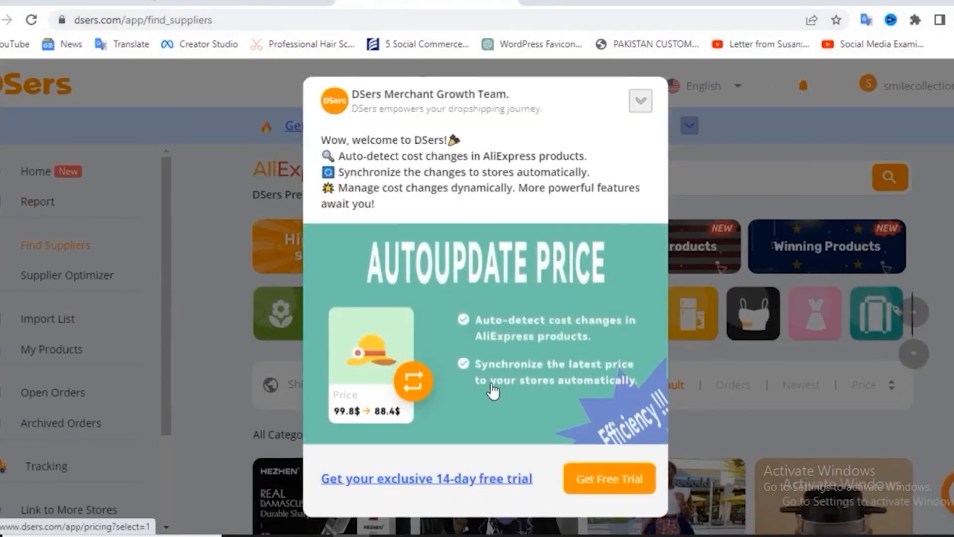
scroll(547, 256, down, 2)
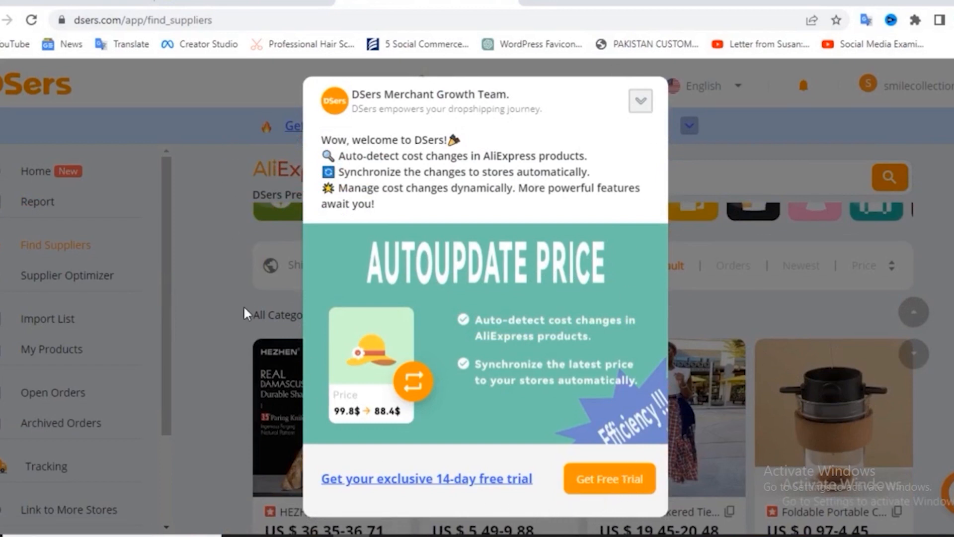
Step: Return to the DSers page and open the help article on linking a store from the authorizing notice
click(540, 2)
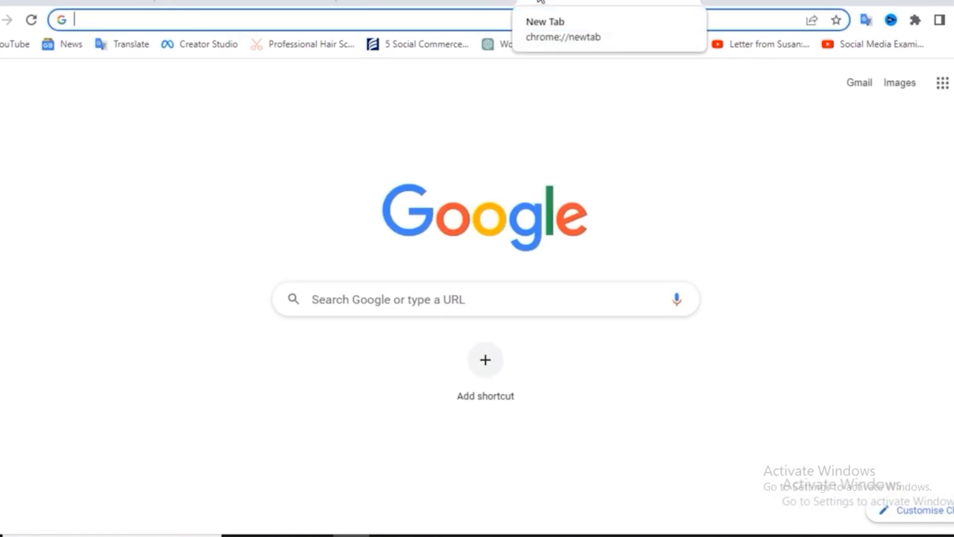
click(427, 3)
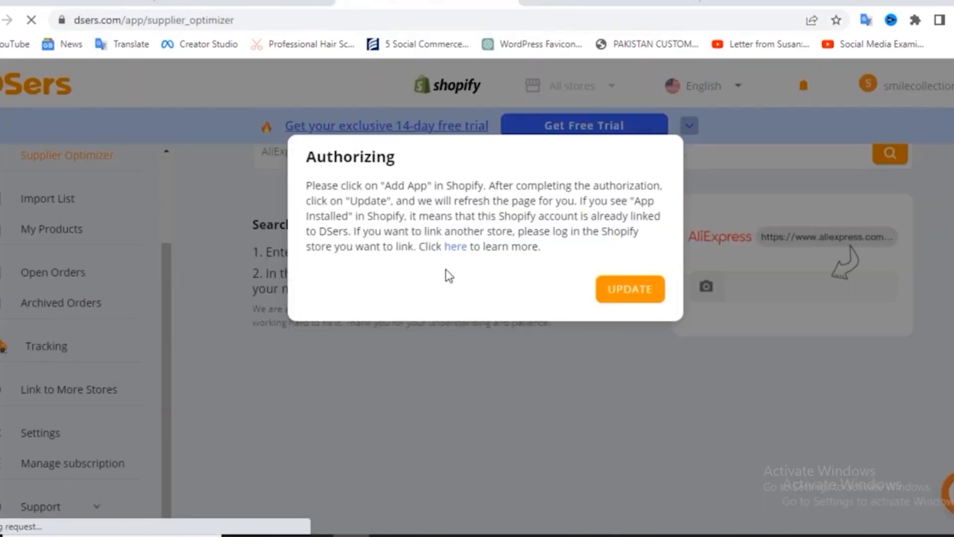
click(455, 246)
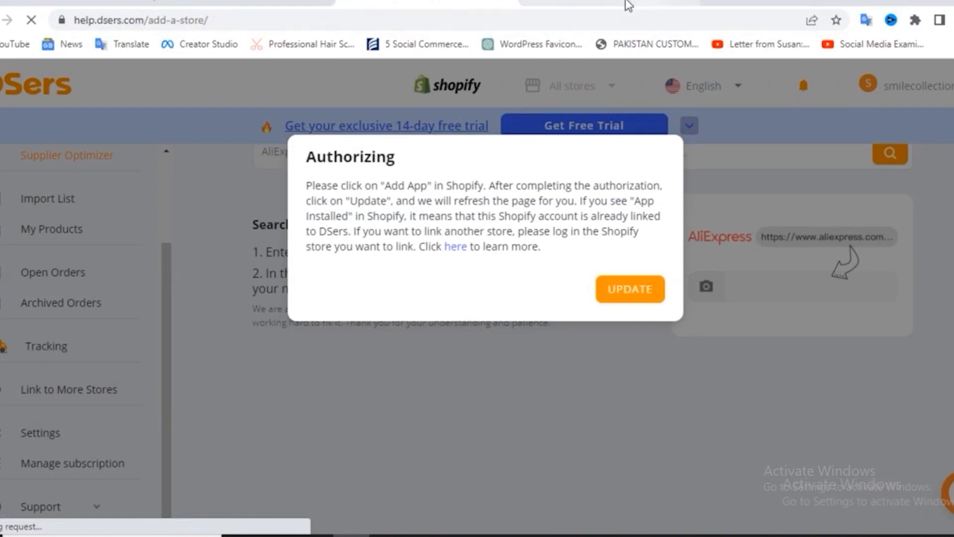
Step: Search the web for "dsers chrome extension" in a new browser tab
click(648, 5)
click(318, 16)
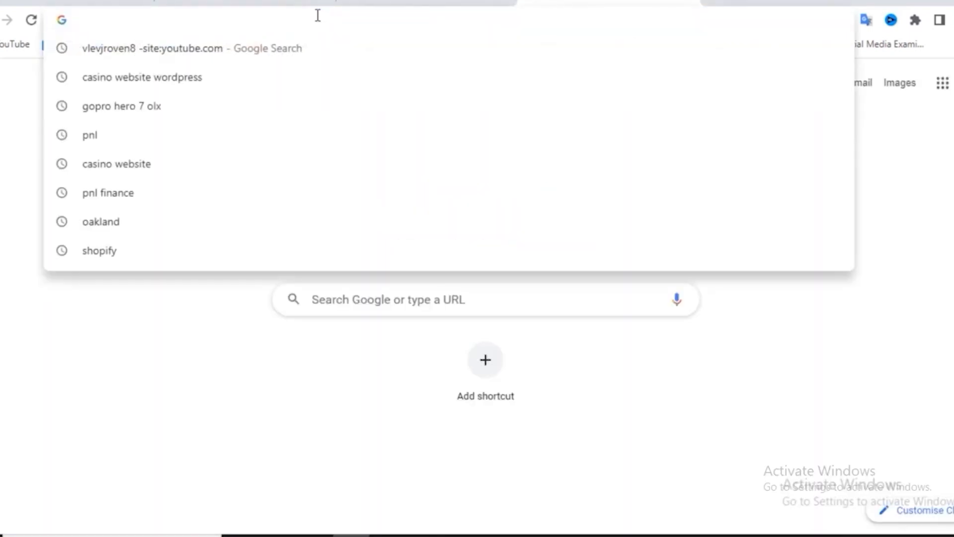
text(d)
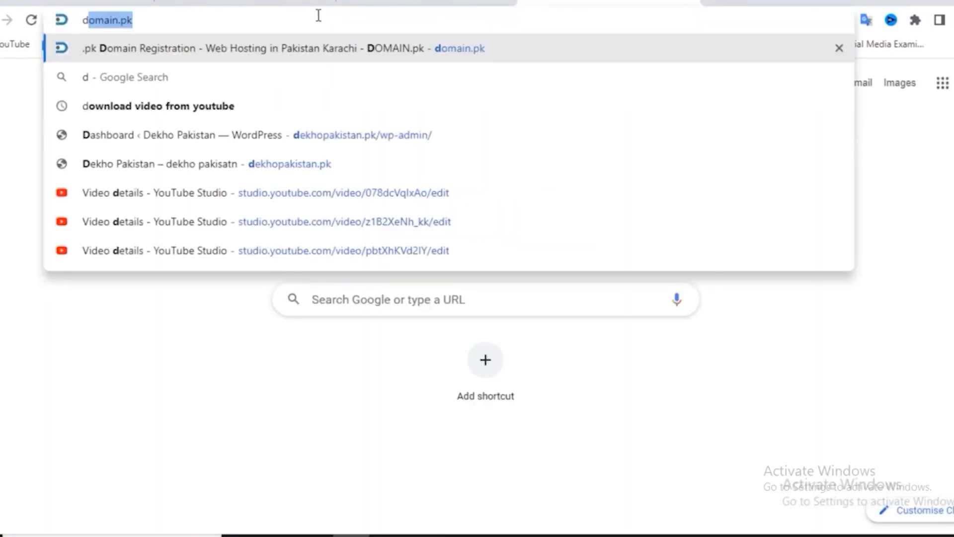
text(esers)
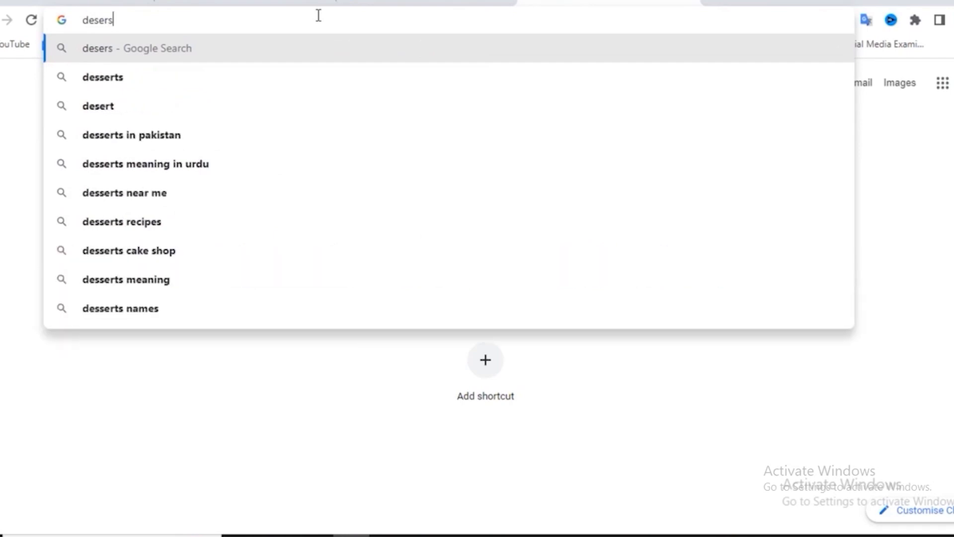
text( chrom)
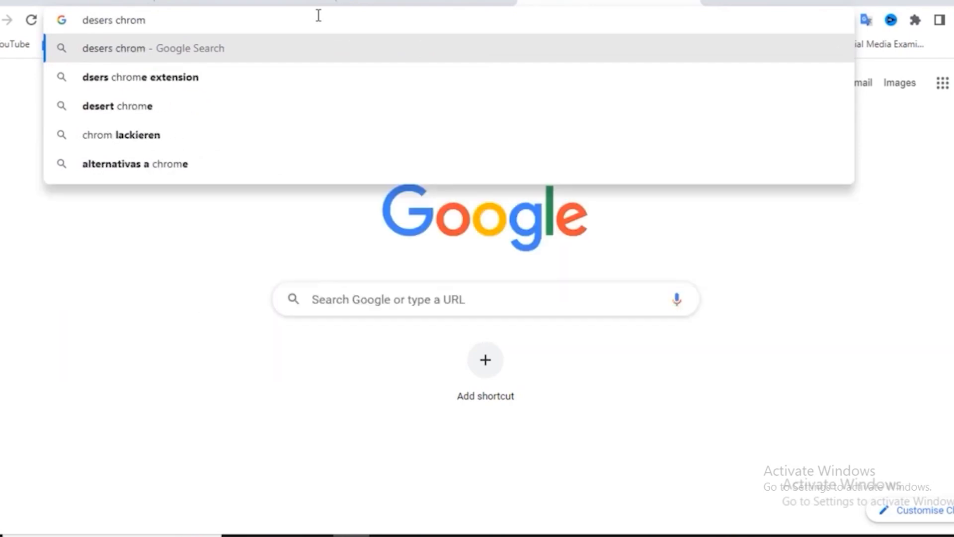
click(183, 78)
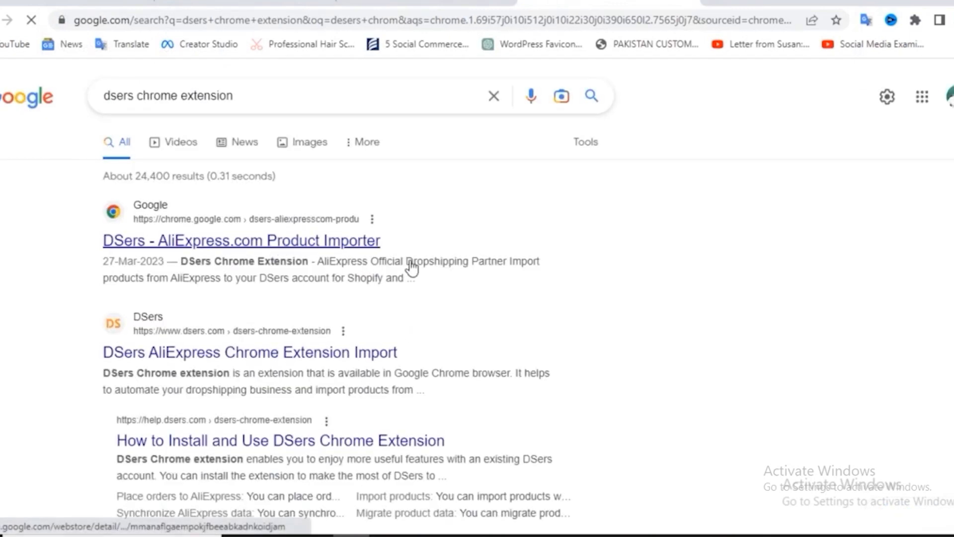
Step: Open the DSers - AliExpress.com Product Importer page in the Chrome Web Store and add the extension to the browser
click(356, 248)
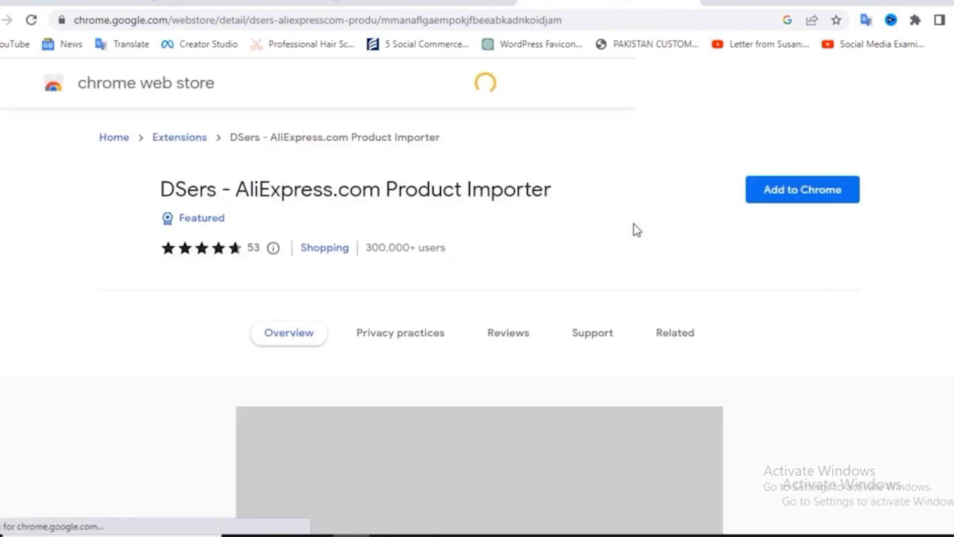
click(811, 196)
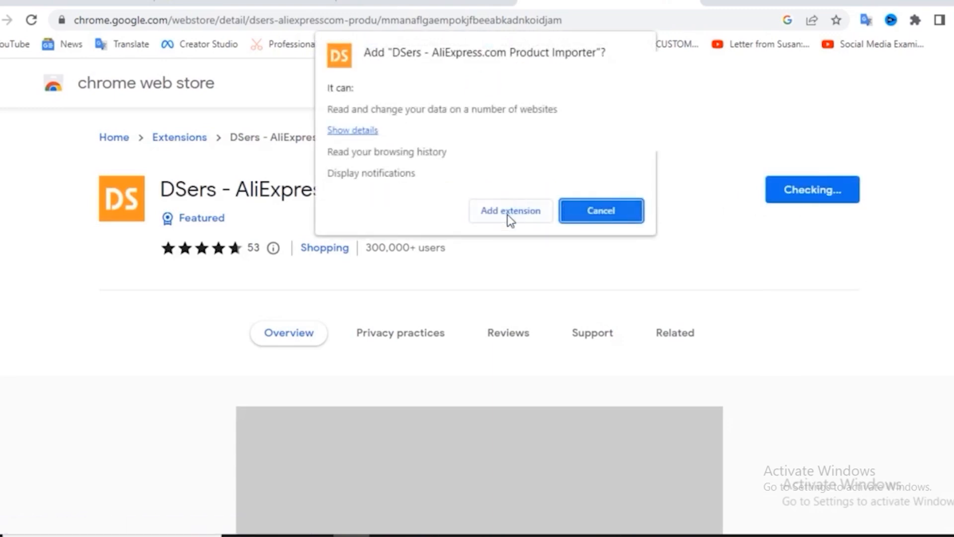
click(510, 213)
key(Return)
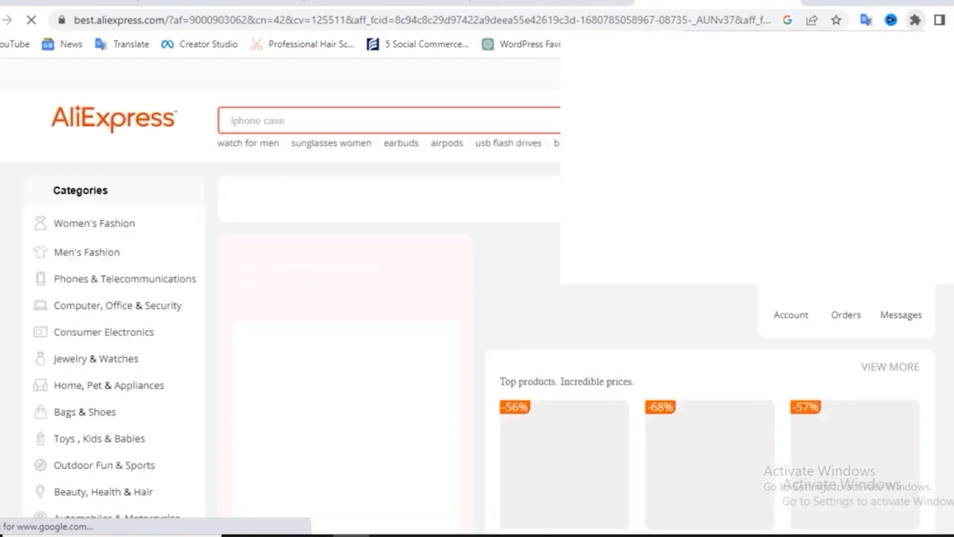
Step: Open the newly installed DSers extension on AliExpress and log in to DSers from its login link
click(914, 20)
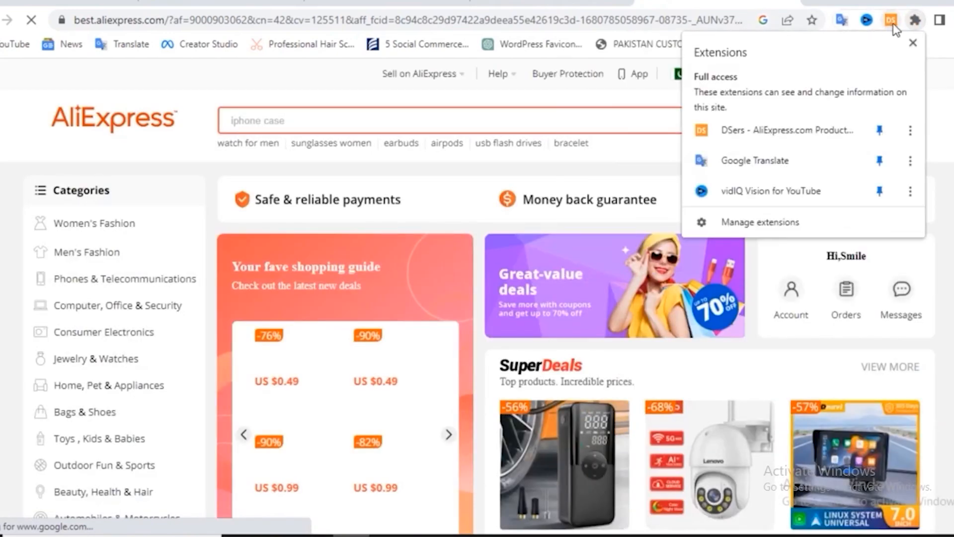
click(892, 21)
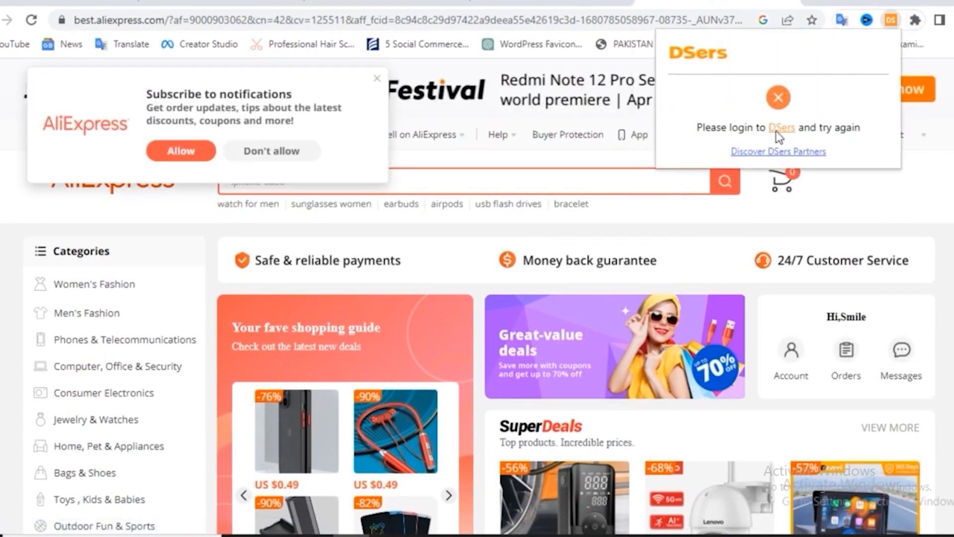
click(779, 133)
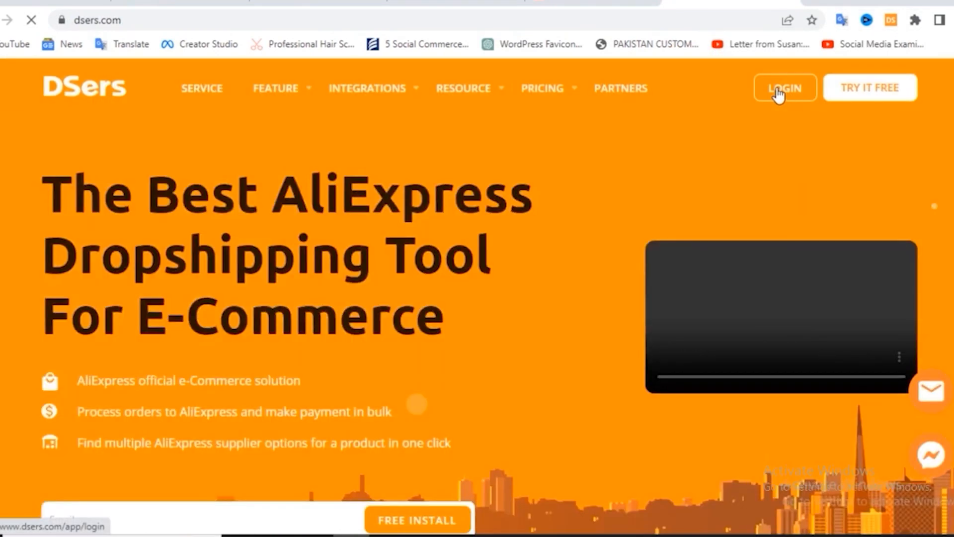
click(778, 94)
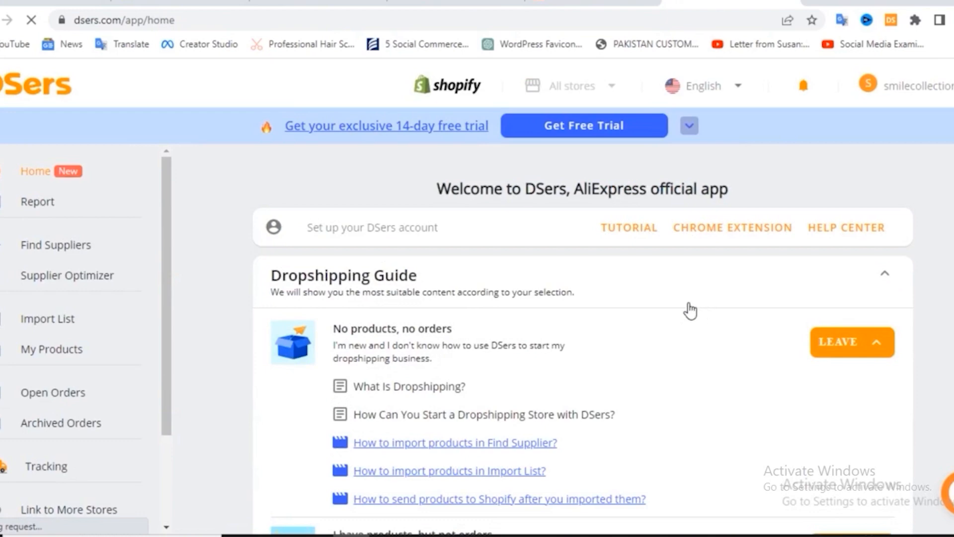
scroll(675, 308, down, 6)
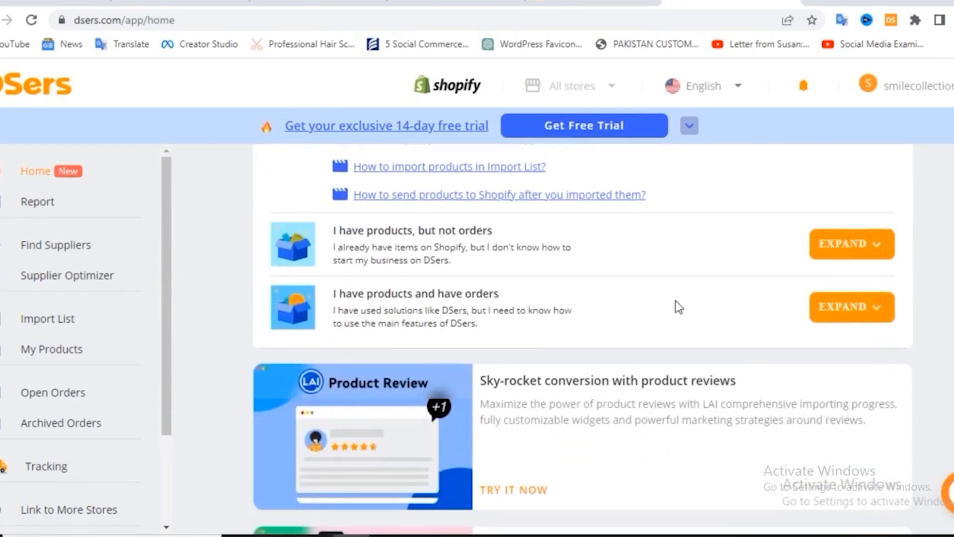
scroll(675, 300, down, 5)
Step: Return to AliExpress, open the Sofa Cover listings and import the blue Thick Sofa Cover for Living Room into DSers
key(ctrl+shift+Tab)
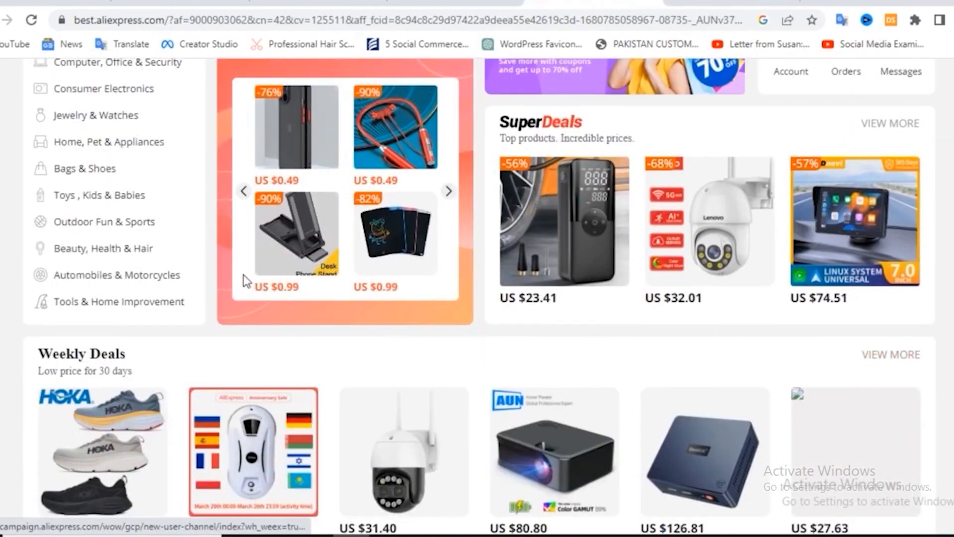
mouse_move(129, 259)
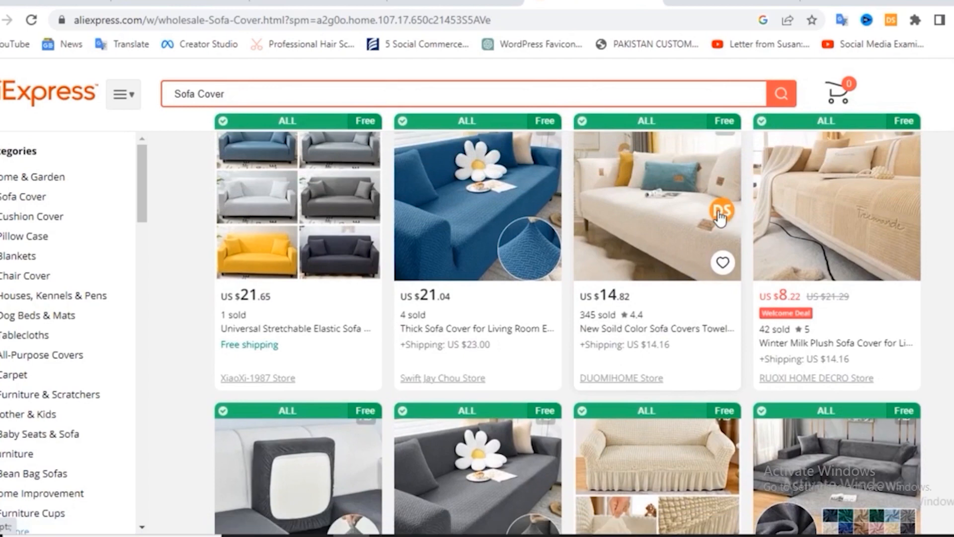
scroll(719, 217, up, 3)
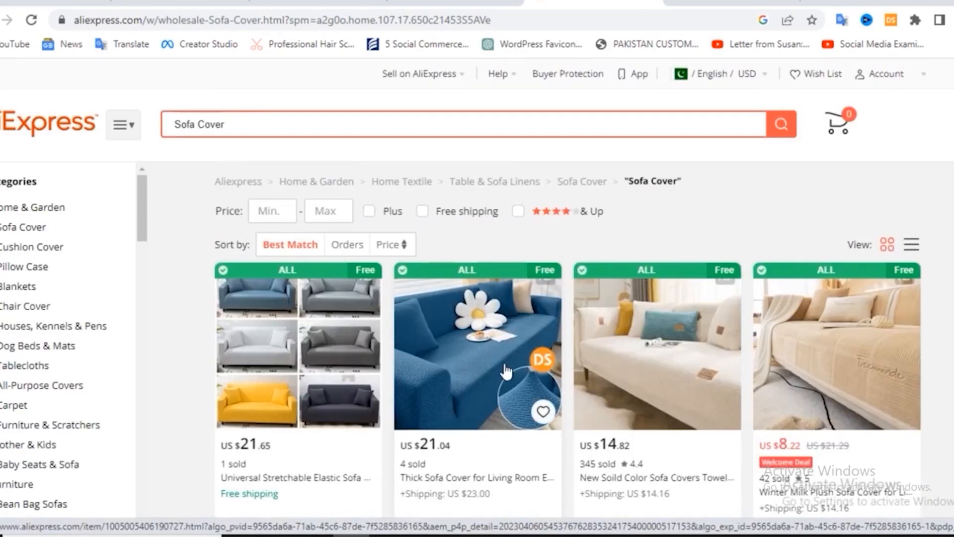
click(540, 363)
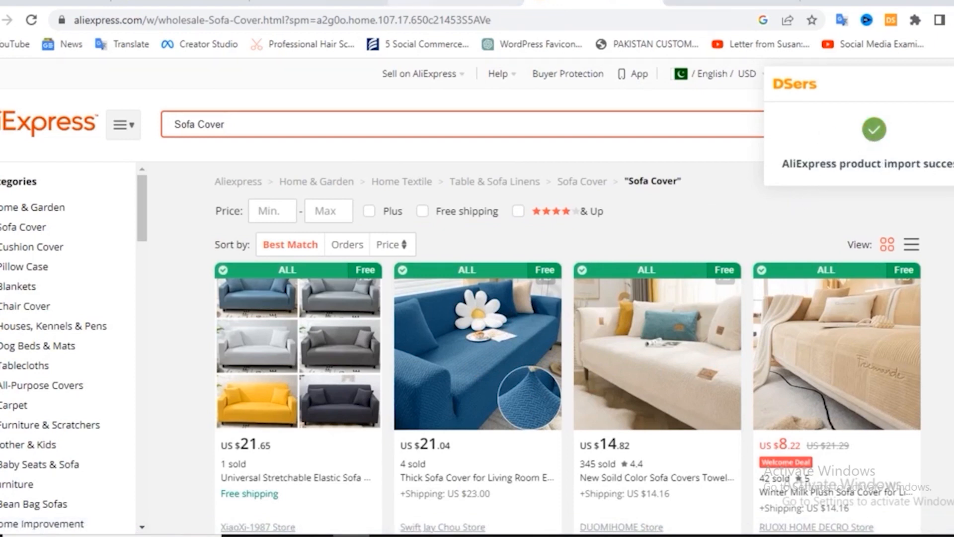
Step: Open the import list in DSers and check the imported sofa cover and the additional options on its card
click(733, 3)
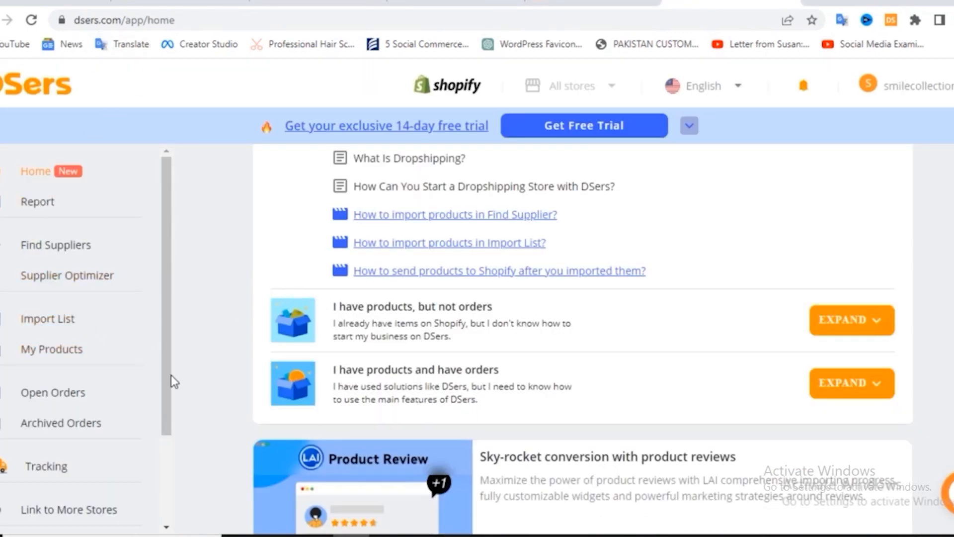
click(67, 321)
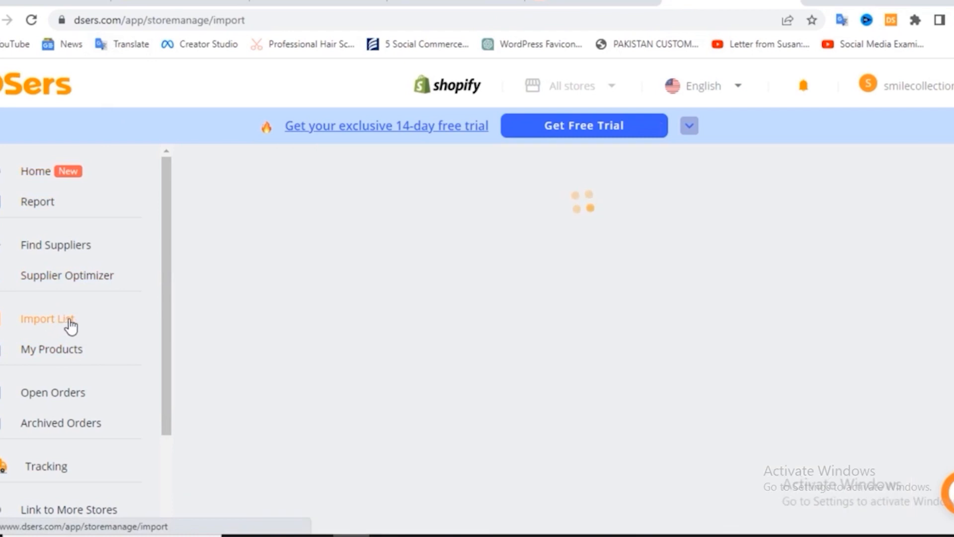
scroll(644, 352, down, 3)
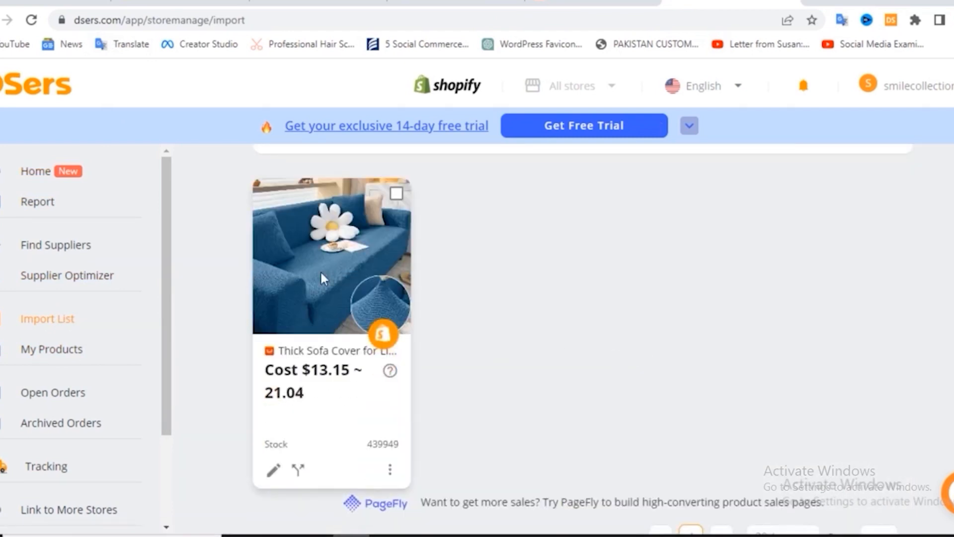
scroll(320, 268, up, 2)
scroll(320, 268, down, 2)
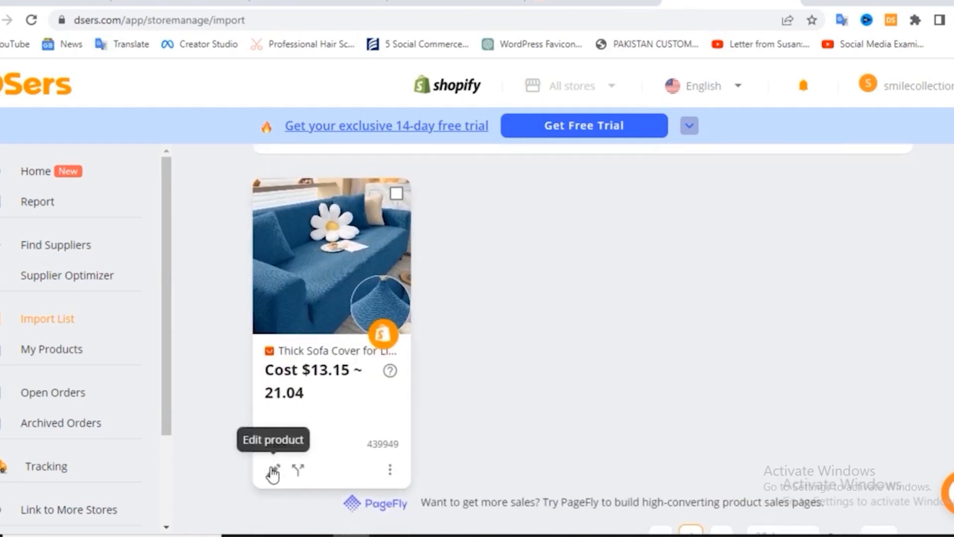
click(390, 472)
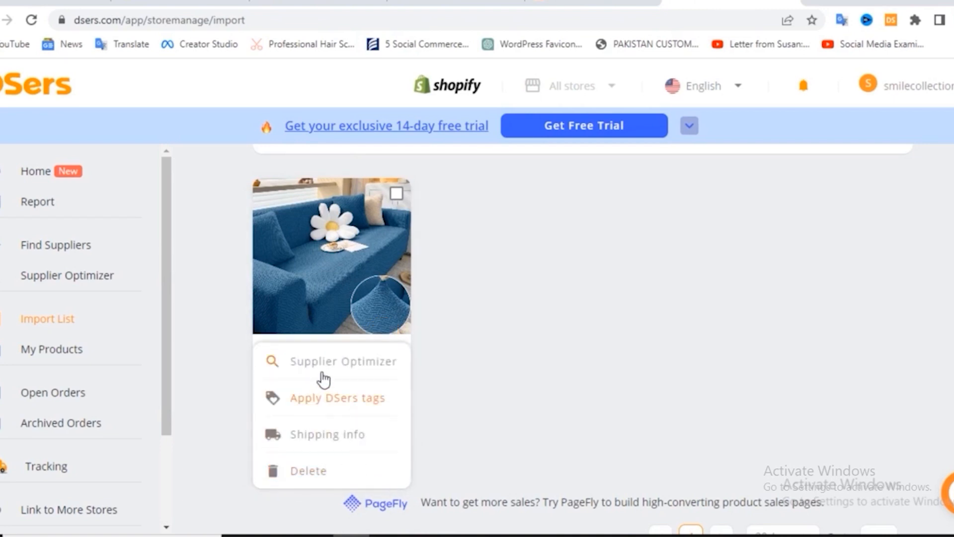
click(578, 354)
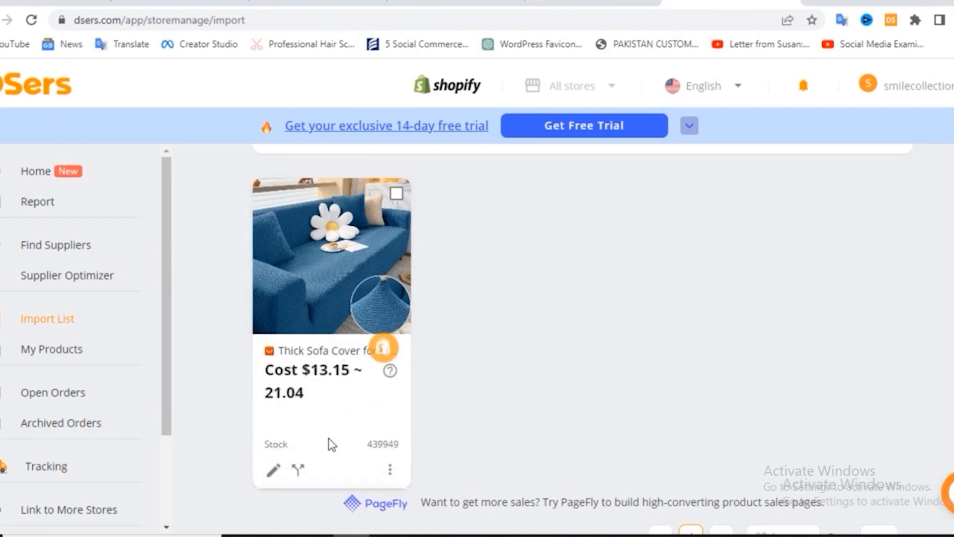
Step: Open the imported sofa cover's product details for editing and examine its title
click(271, 472)
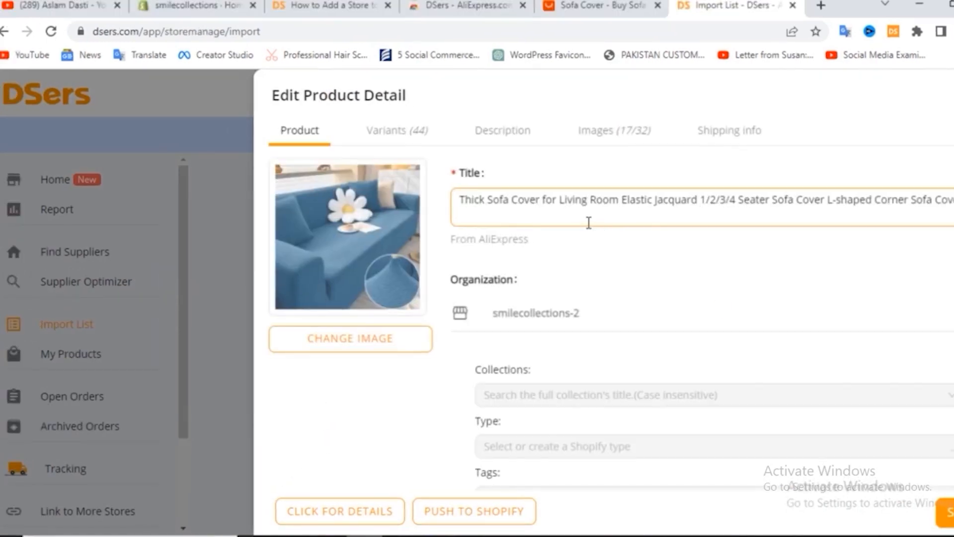
drag(469, 204, 951, 201)
click(823, 212)
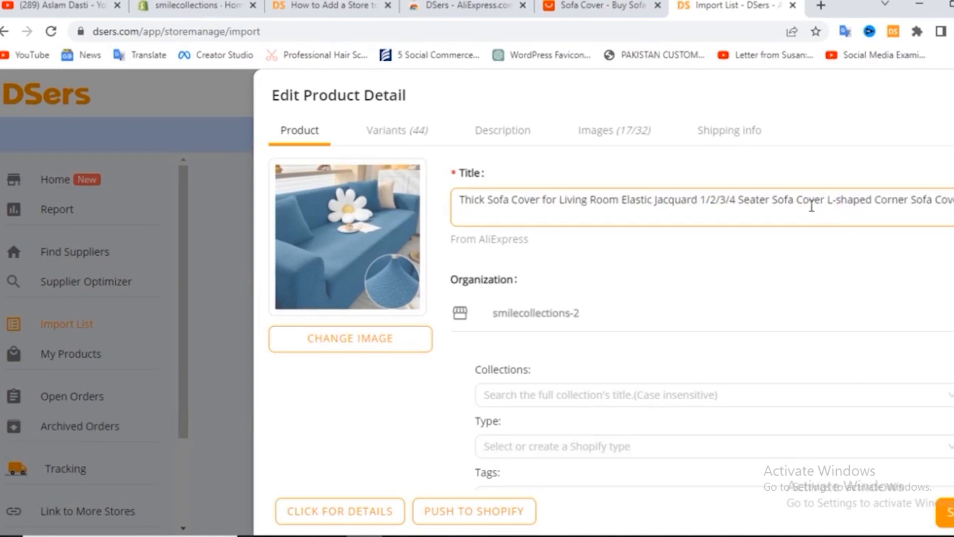
Step: Review the sofa cover's variants with their costs and prices, and read the specifications in its description
click(383, 141)
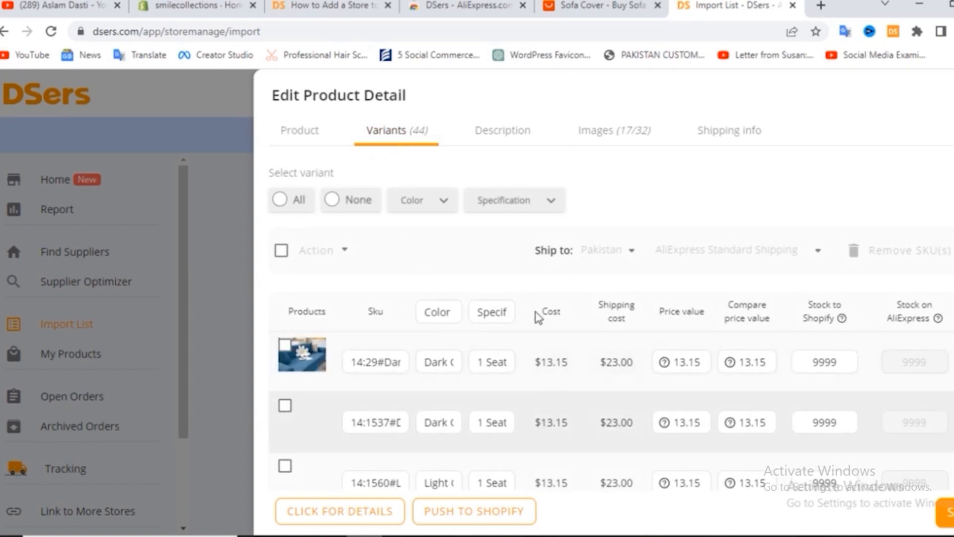
click(517, 140)
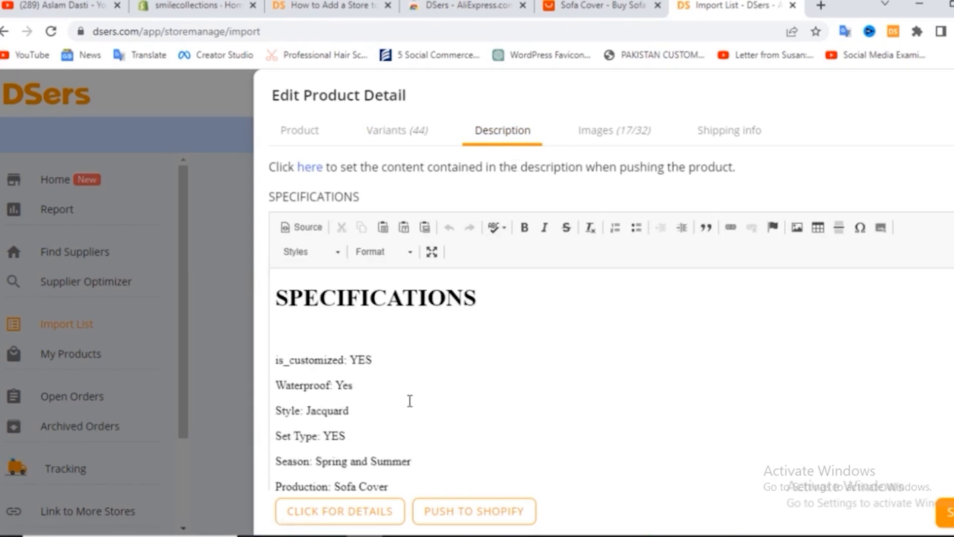
scroll(365, 393, down, 1)
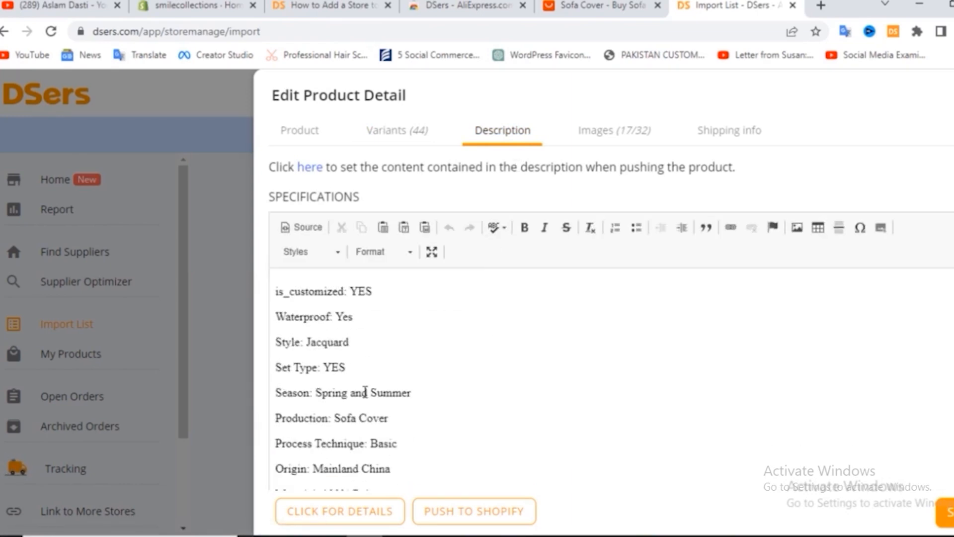
scroll(366, 387, up, 1)
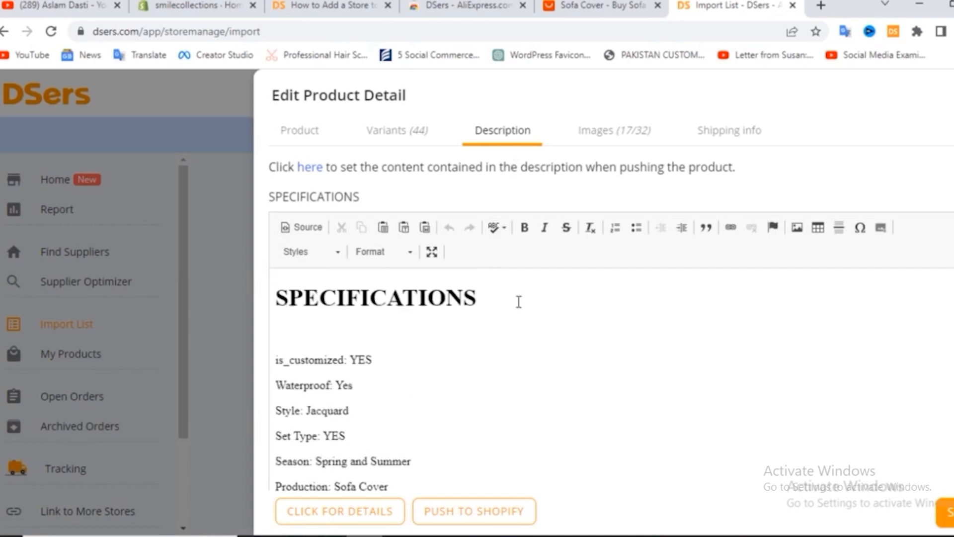
Step: Look through the sofa cover's product images, including the variant pictures and the sizing guides
click(616, 143)
scroll(571, 338, down, 3)
scroll(573, 342, down, 12)
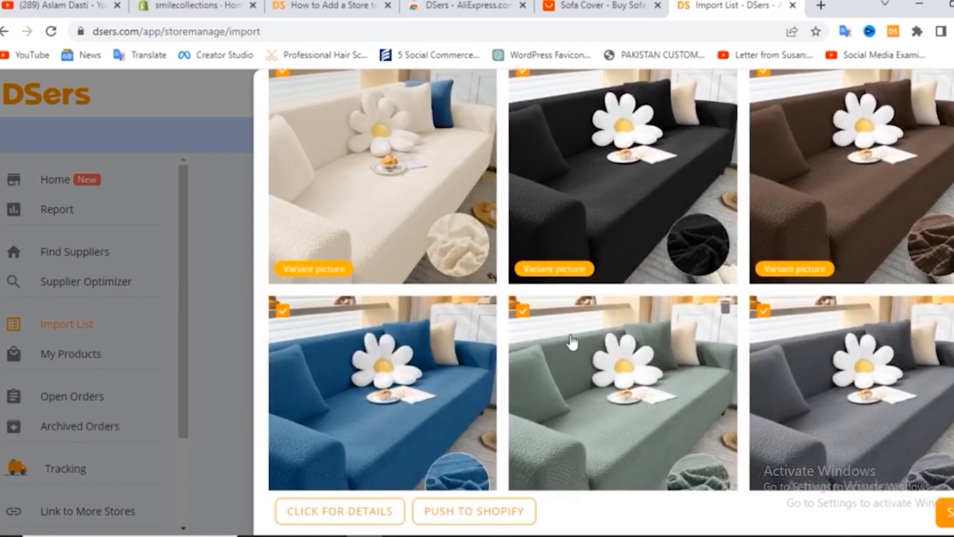
scroll(572, 342, down, 10)
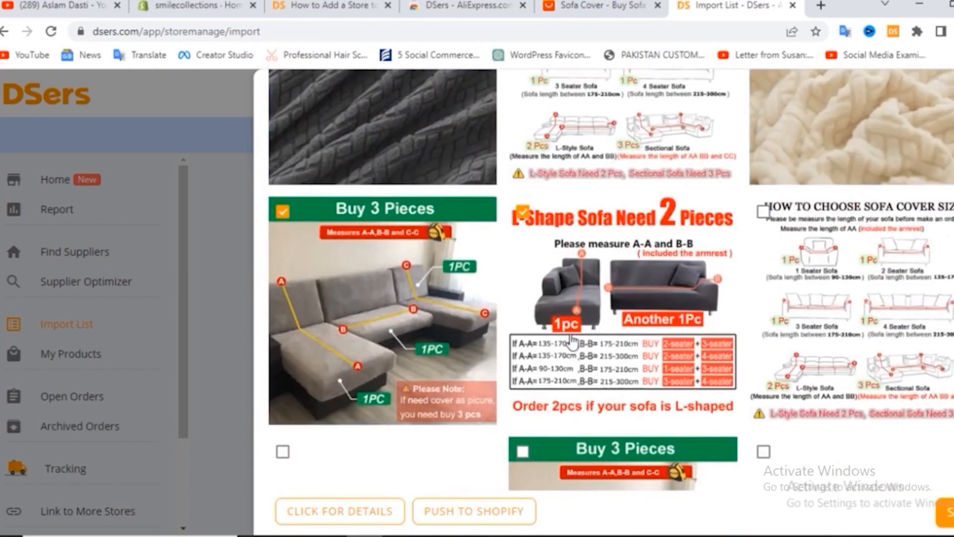
scroll(573, 342, up, 8)
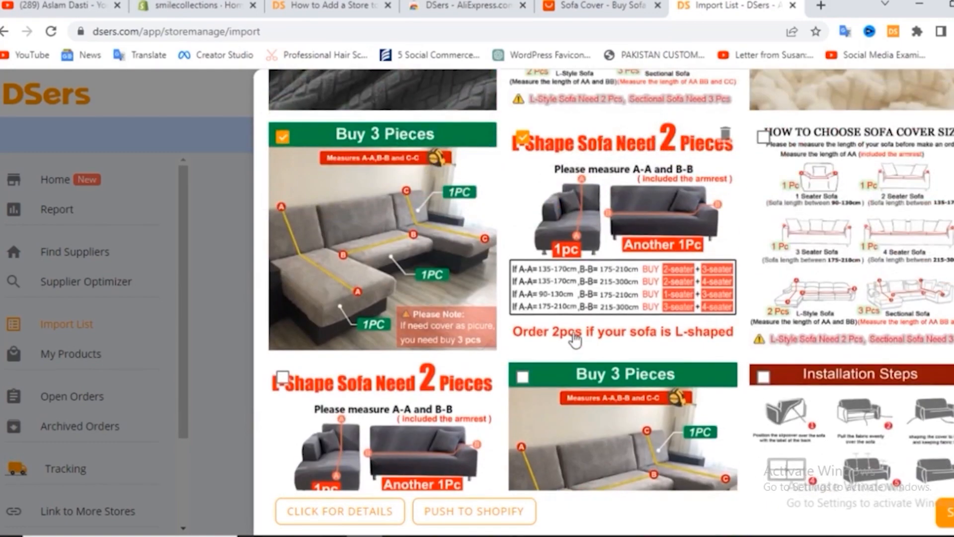
scroll(595, 319, up, 12)
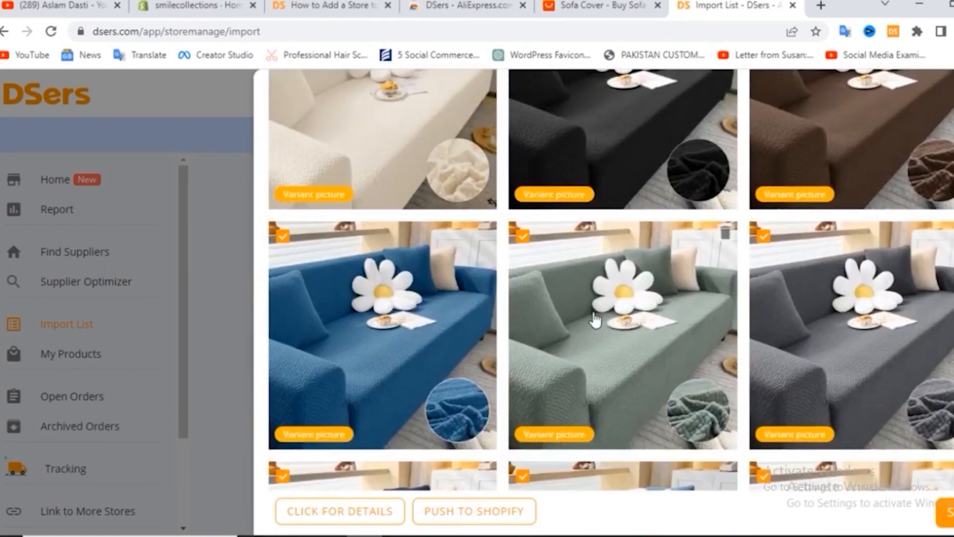
Step: Check the sofa cover's shipping information for the United States by searching the ship-to countries for "united states"
click(729, 130)
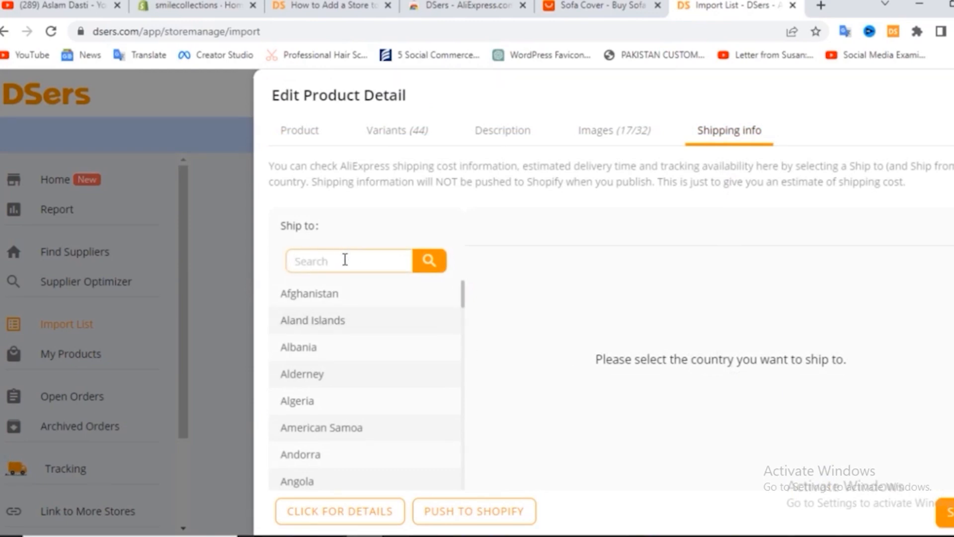
text(u)
key(alt+f)
click(358, 259)
click(428, 268)
click(345, 303)
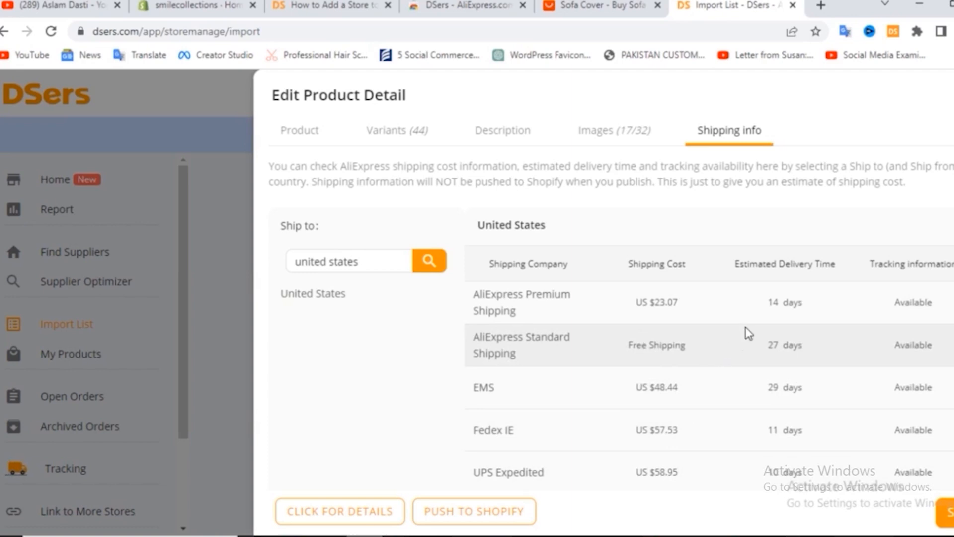
Step: Save the sofa cover's changes and push it to the smilecollections-2 store with the pricing rule applied and Online Store publishing enabled
scroll(748, 332, down, 5)
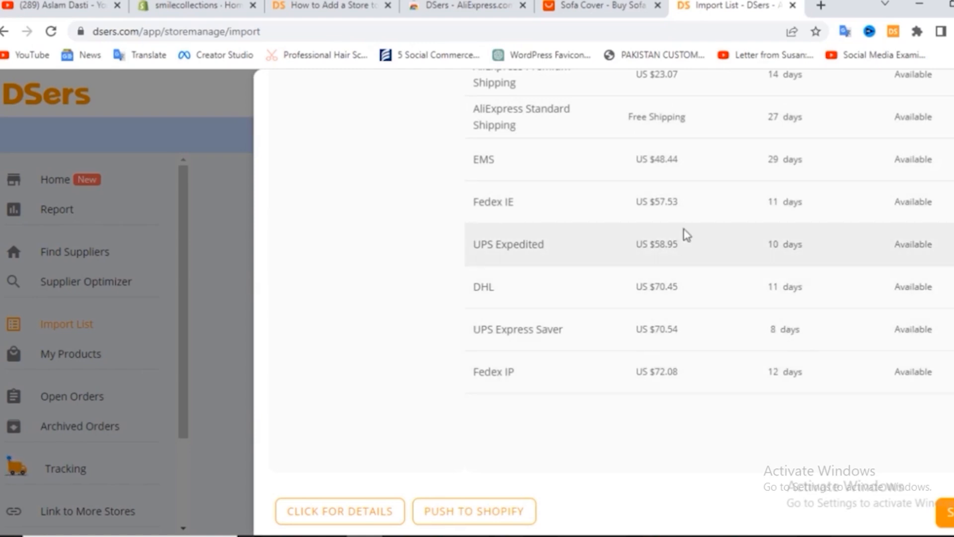
click(469, 517)
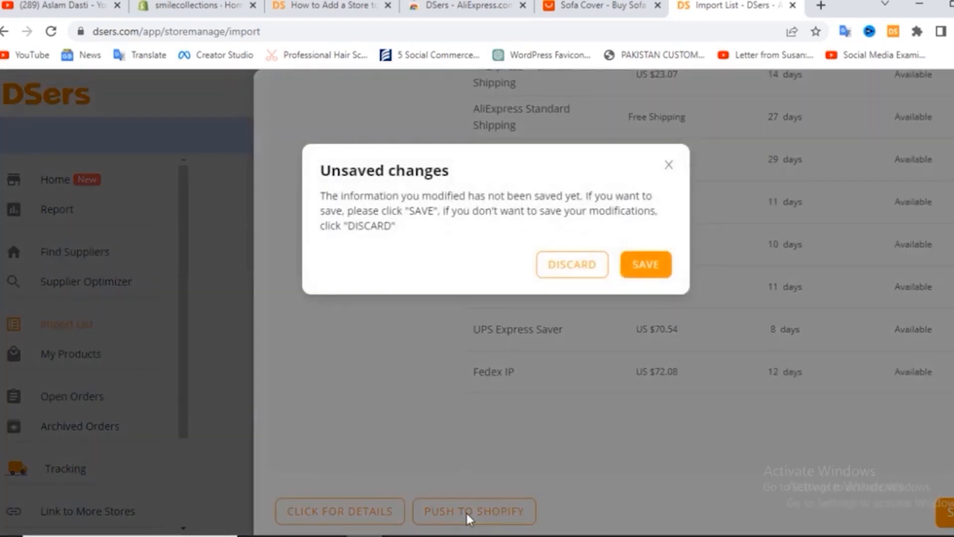
click(647, 266)
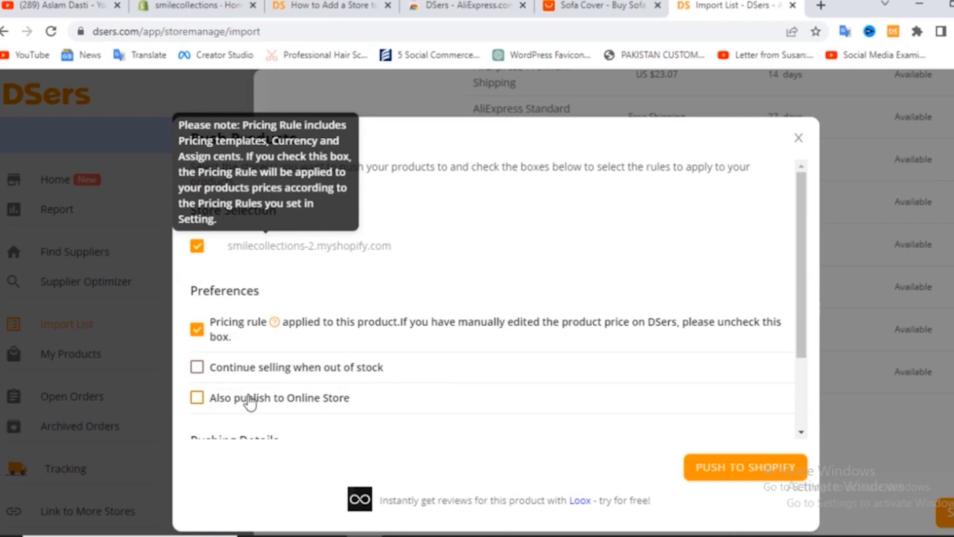
scroll(389, 371, down, 2)
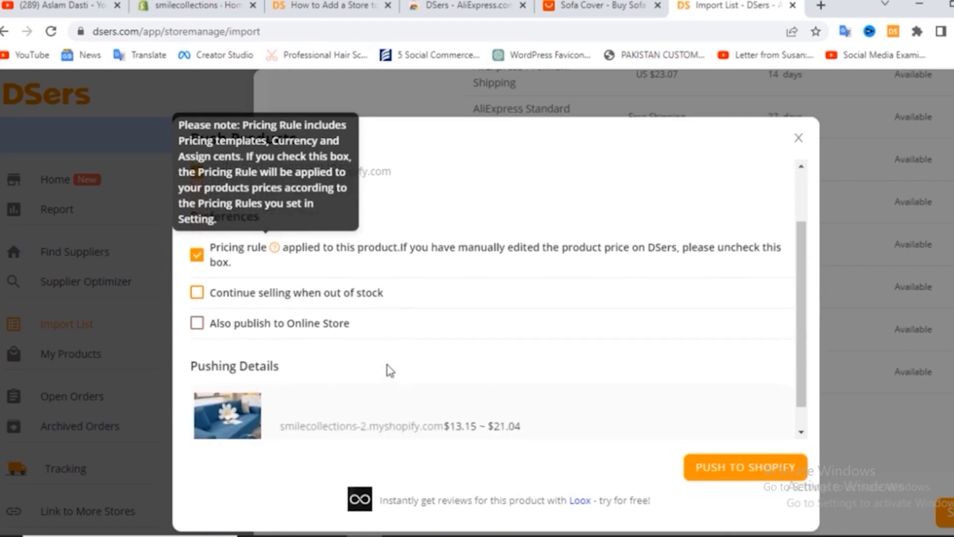
scroll(476, 344, down, 2)
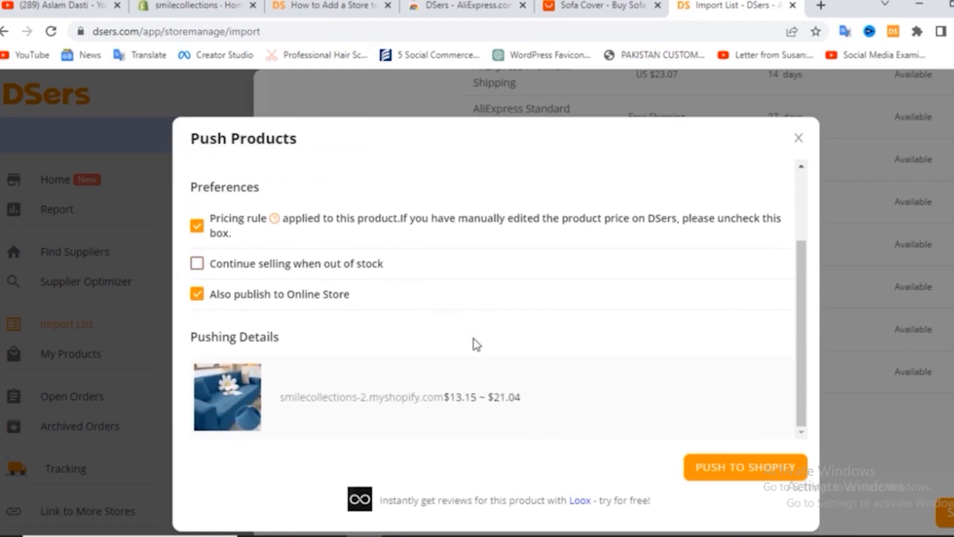
scroll(476, 343, up, 2)
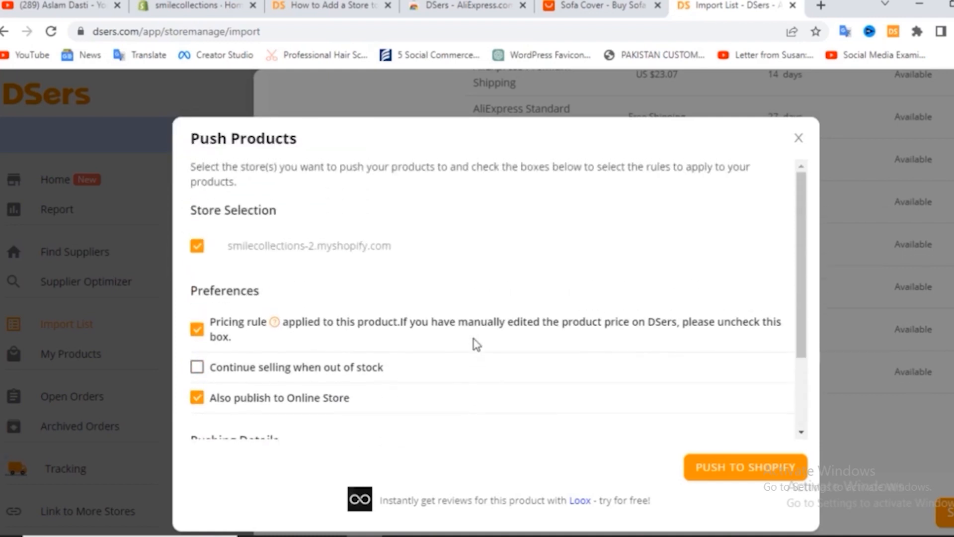
scroll(472, 347, down, 3)
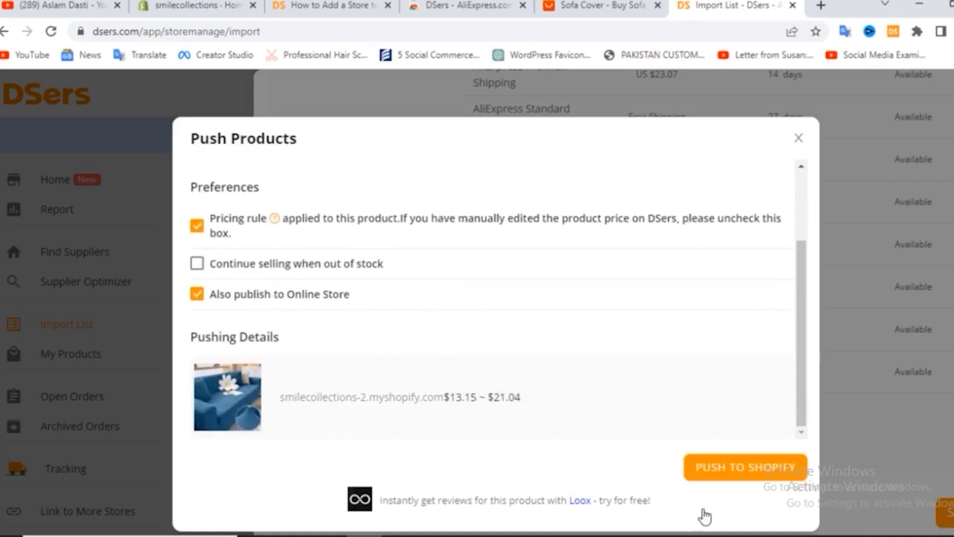
click(748, 471)
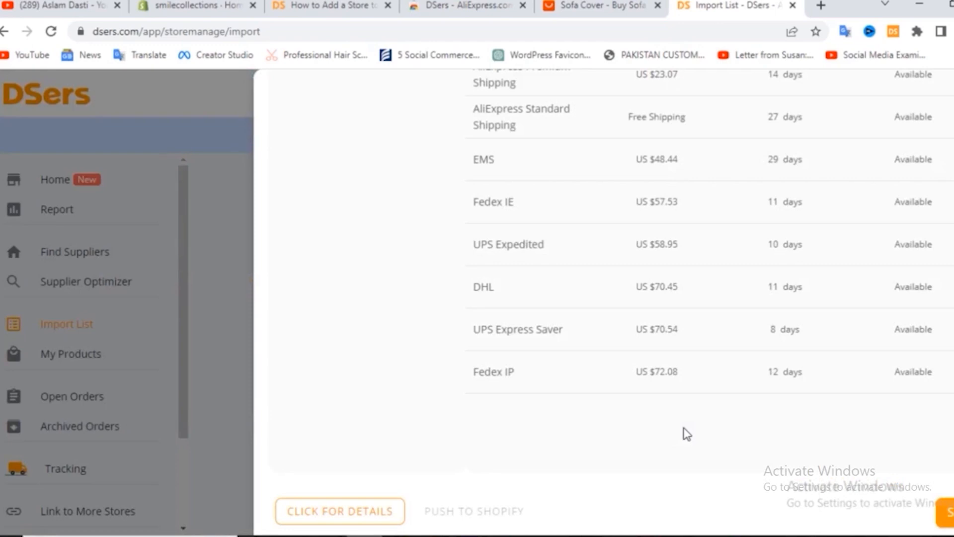
Step: Switch to the Shopify admin, dismiss the app suggestions, and find the sofa cover in the product list
click(189, 6)
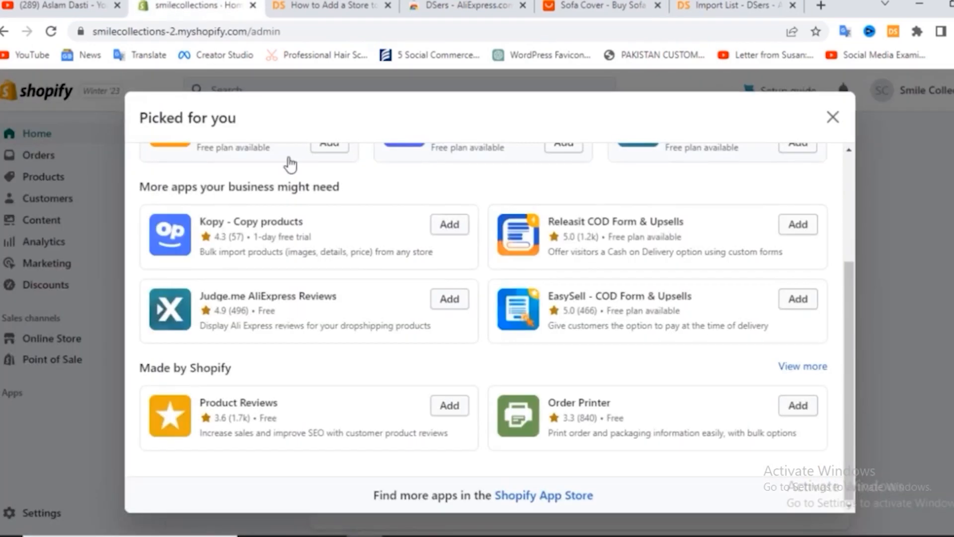
click(832, 117)
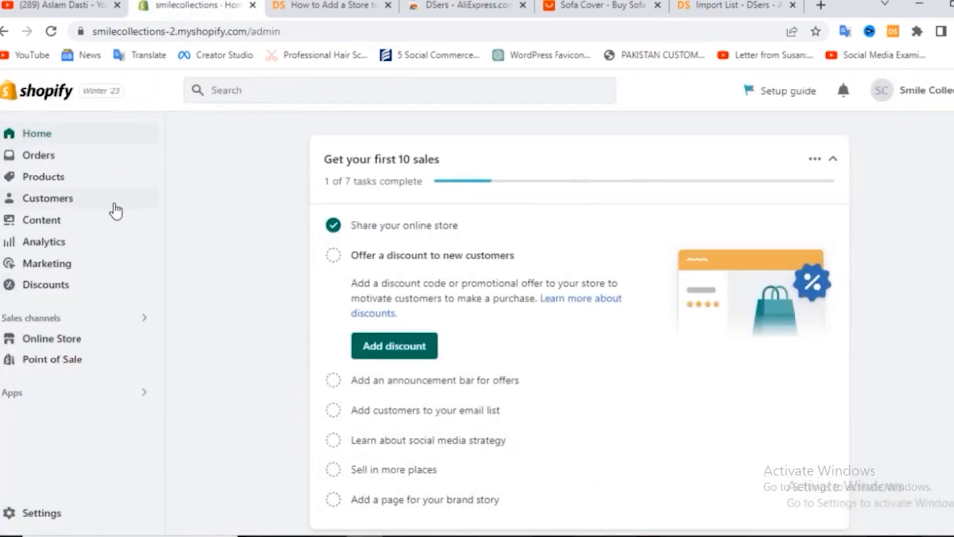
click(43, 177)
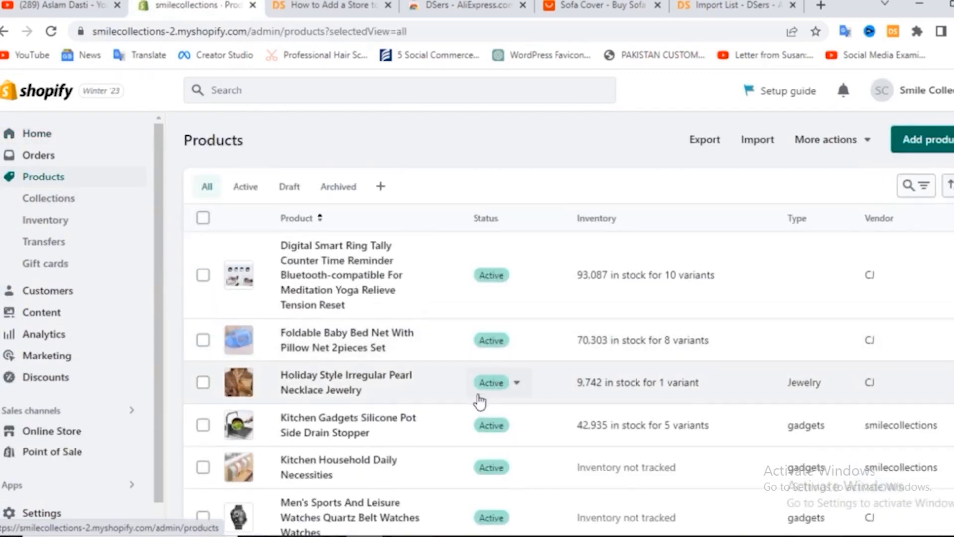
click(245, 191)
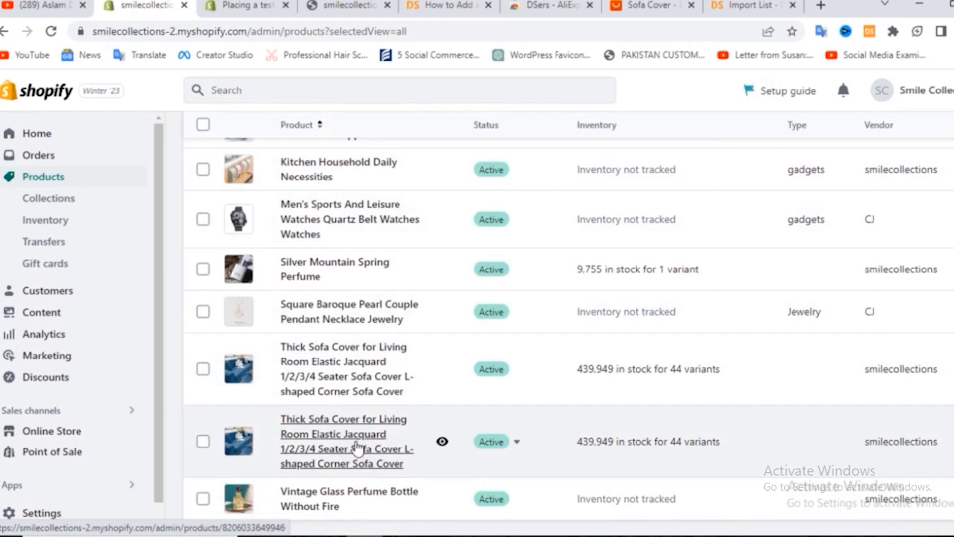
Step: Open the sofa cover's online store page and review its images, price, color and size options, and specifications
click(344, 447)
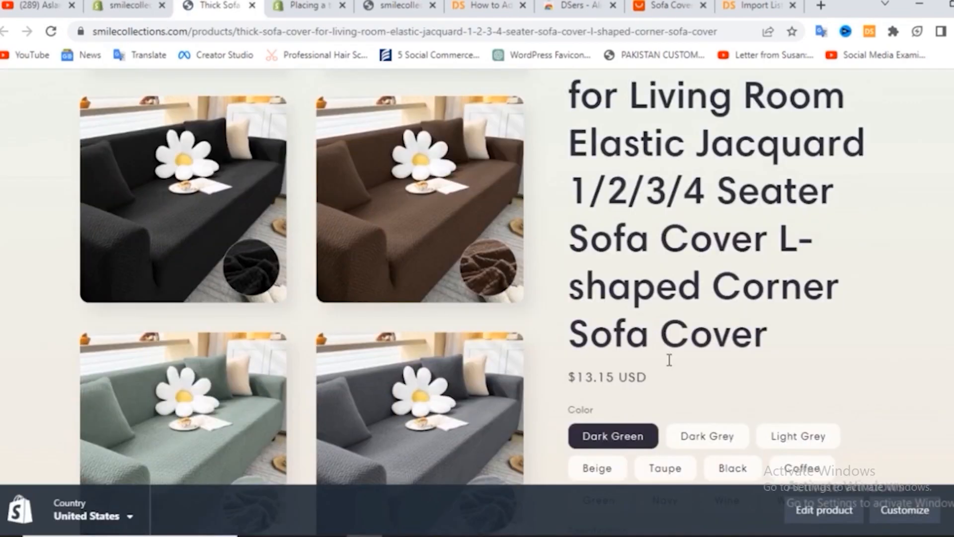
scroll(681, 320, down, 5)
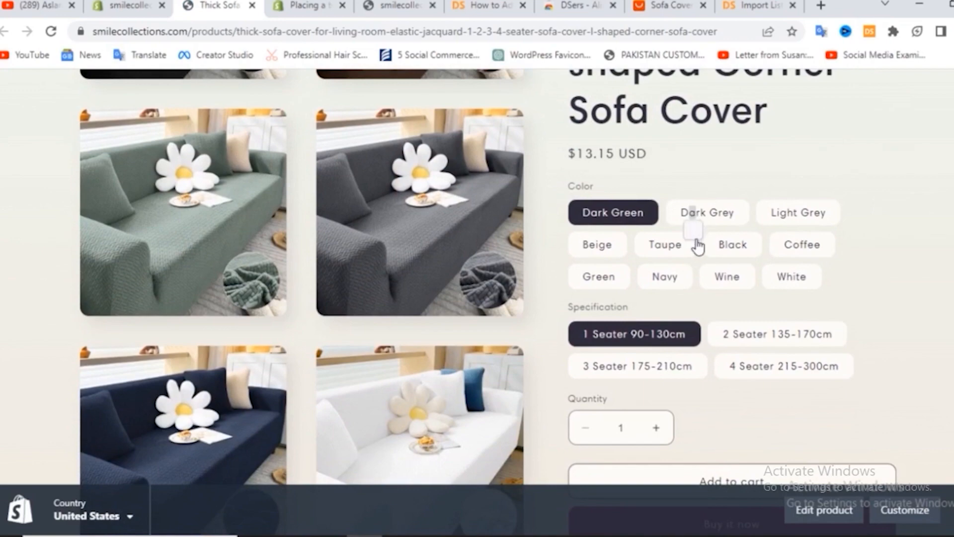
scroll(696, 233, up, 3)
scroll(697, 240, up, 3)
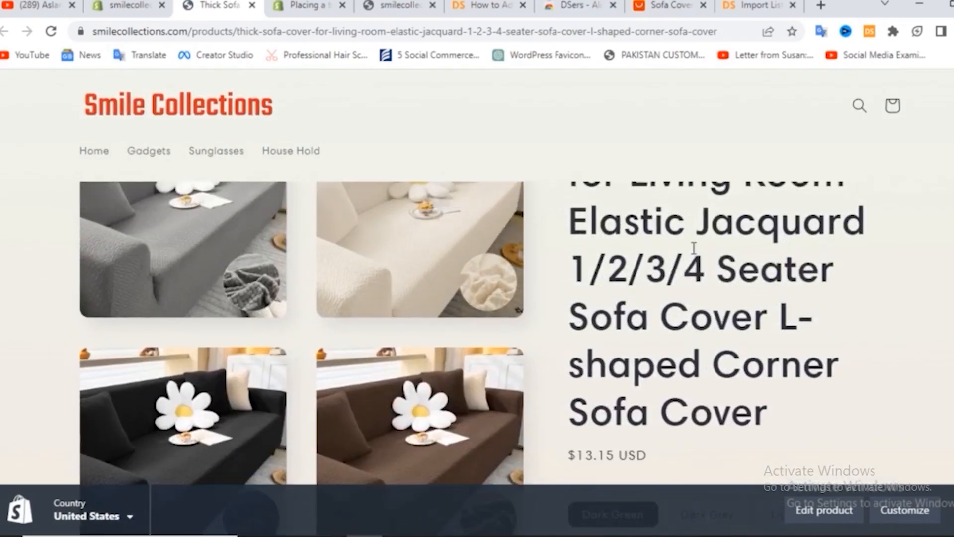
scroll(694, 247, down, 15)
scroll(692, 249, up, 3)
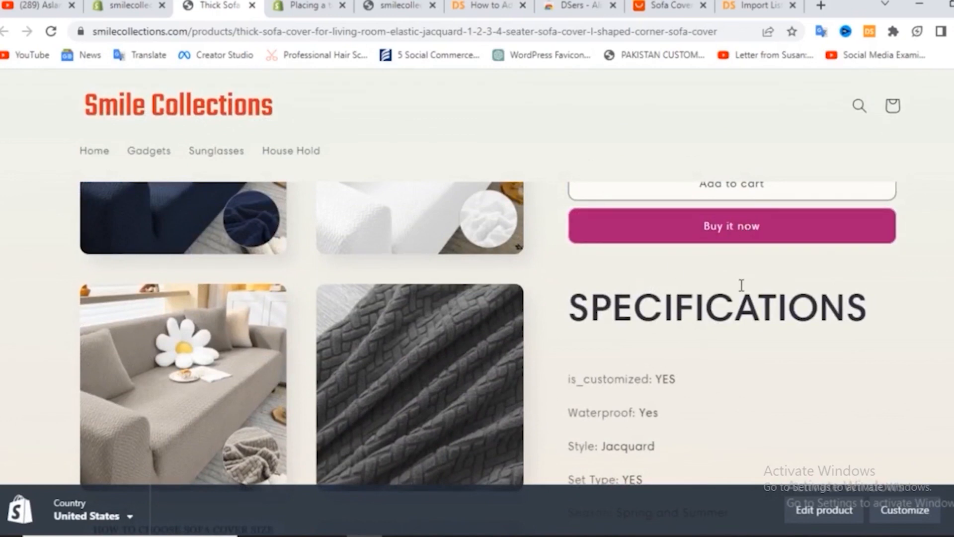
scroll(740, 285, up, 5)
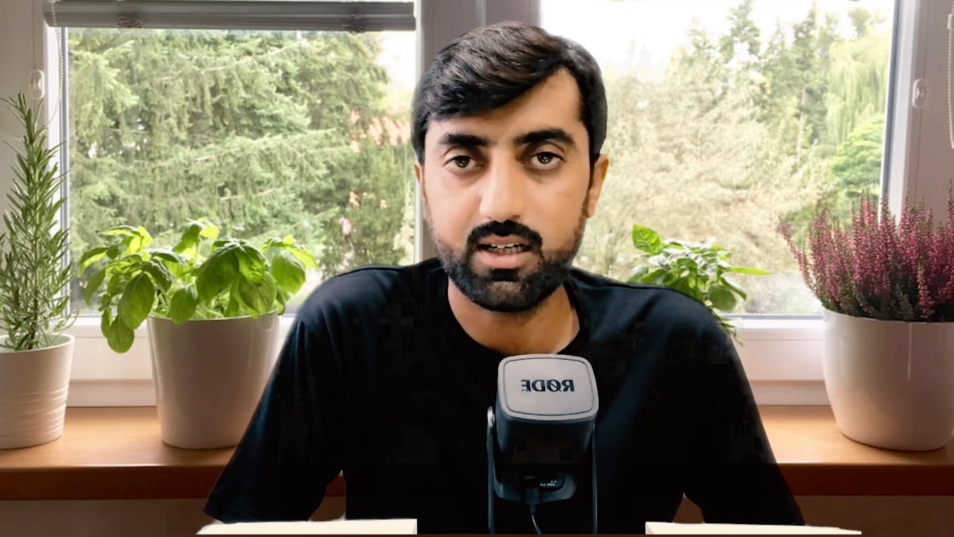